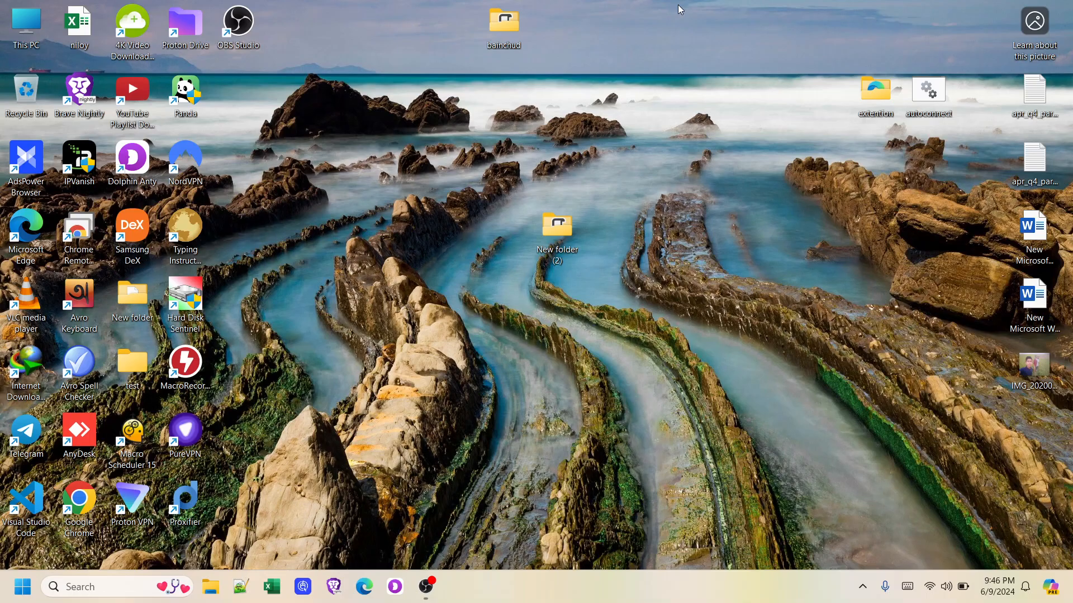
Run regedit from the Win+R prompt to start Registry Editor
key(super+r)
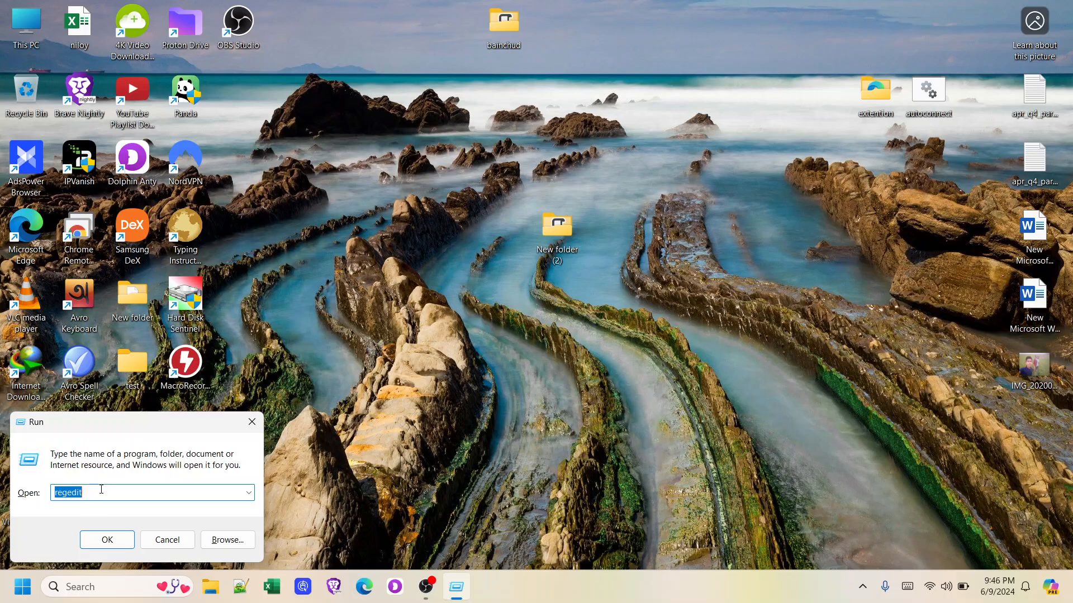
text(regf)
key(BackSpace)
text(edit)
key(Return)
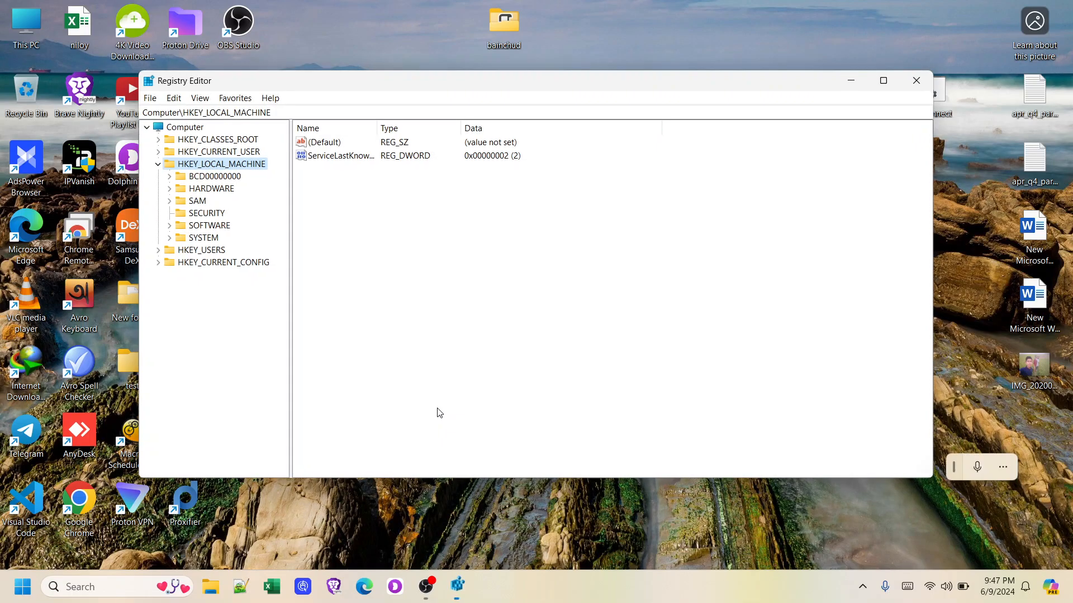
Expand HKEY_LOCAL_MACHINE down through SOFTWARE to the Microsoft key
click(158, 164)
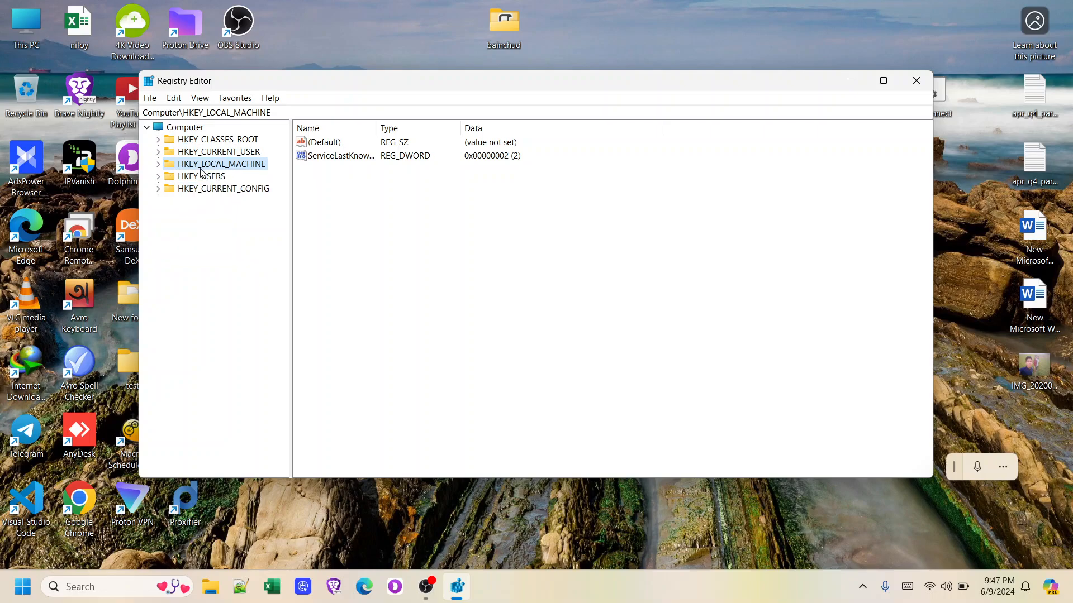
click(158, 164)
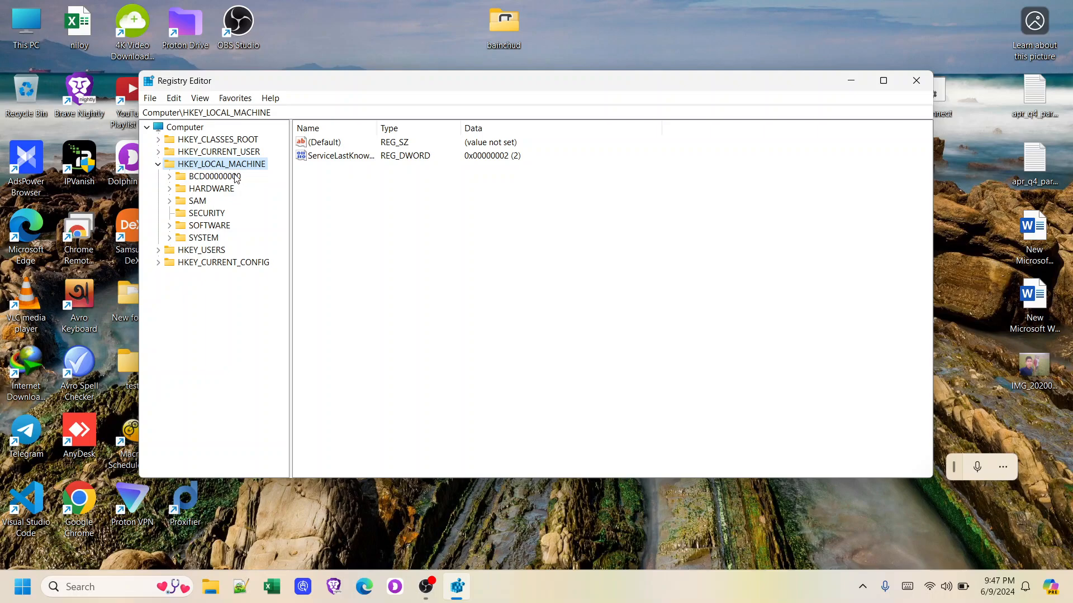
double_click(207, 227)
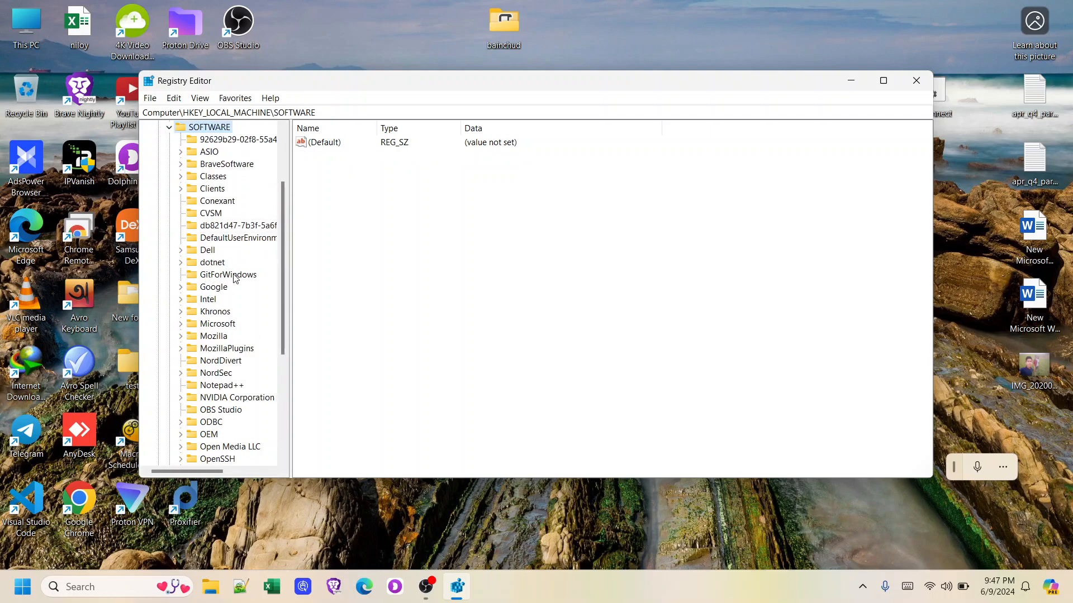
scroll(235, 279, down, 5)
scroll(235, 282, up, 5)
double_click(206, 324)
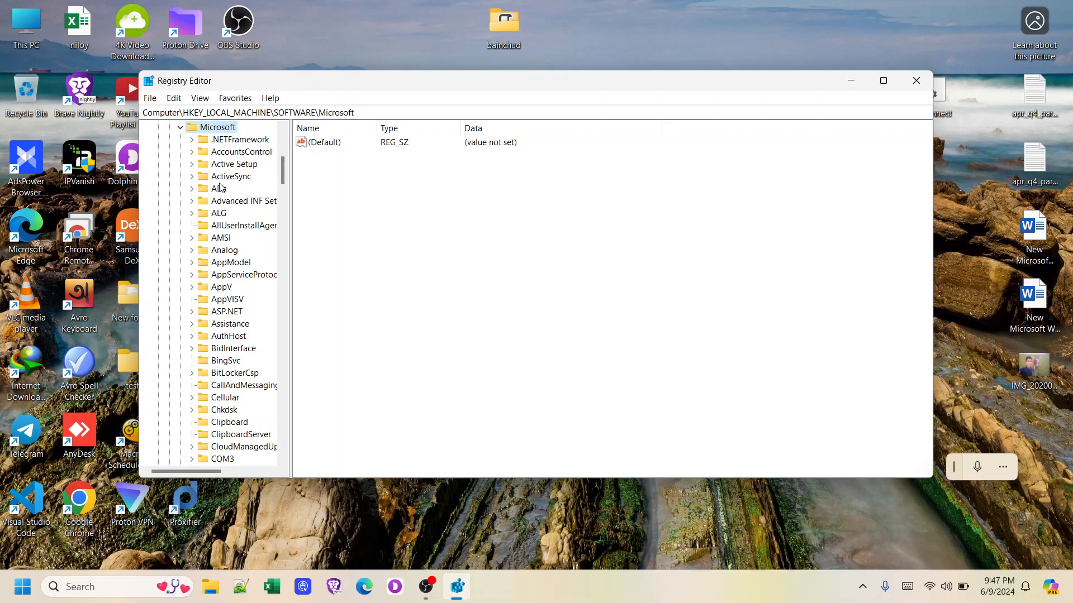
Find and open the SQMClient key under Microsoft, then scroll back to the tree's top
drag(282, 177, 278, 361)
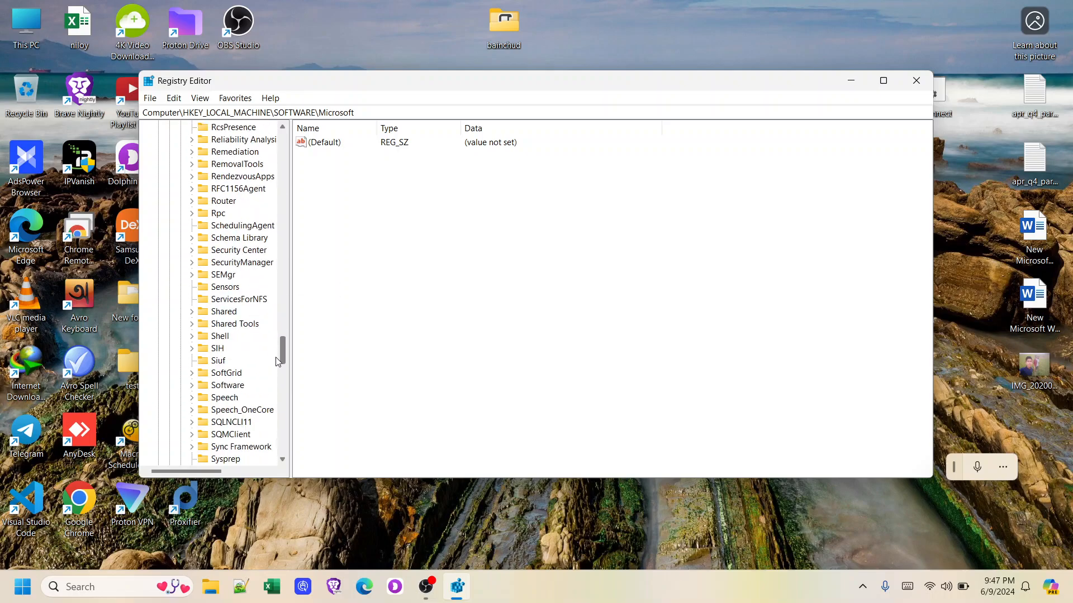
scroll(233, 339, down, 5)
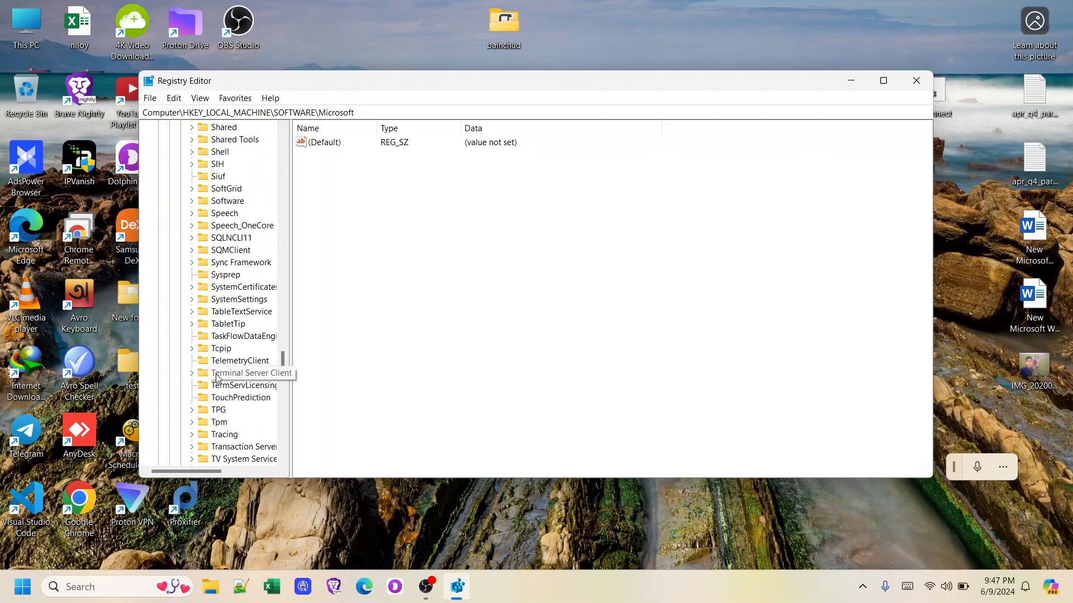
double_click(225, 251)
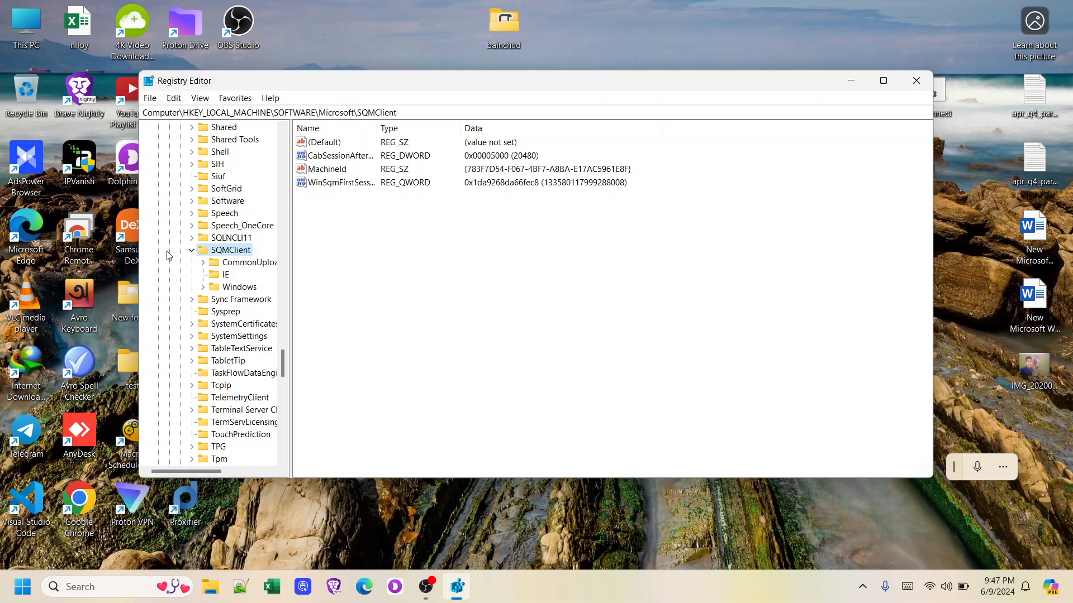
scroll(170, 255, up, 20)
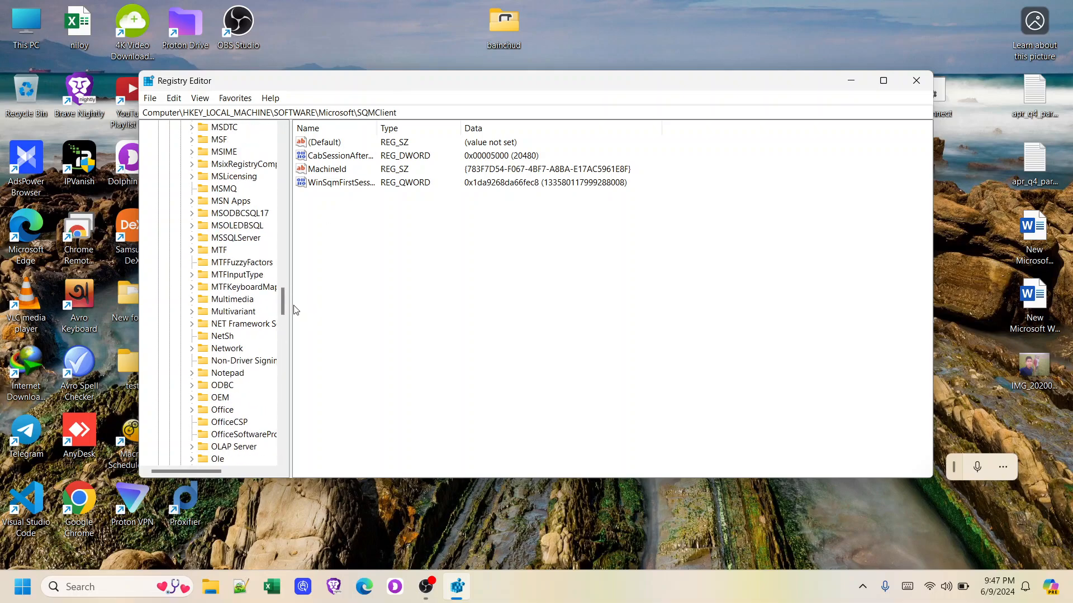
drag(284, 304, 283, 143)
Select HKEY_LOCAL_MACHINE, then enter \software\microsoft\sqmclient in the address bar to reach SQMClient
click(207, 165)
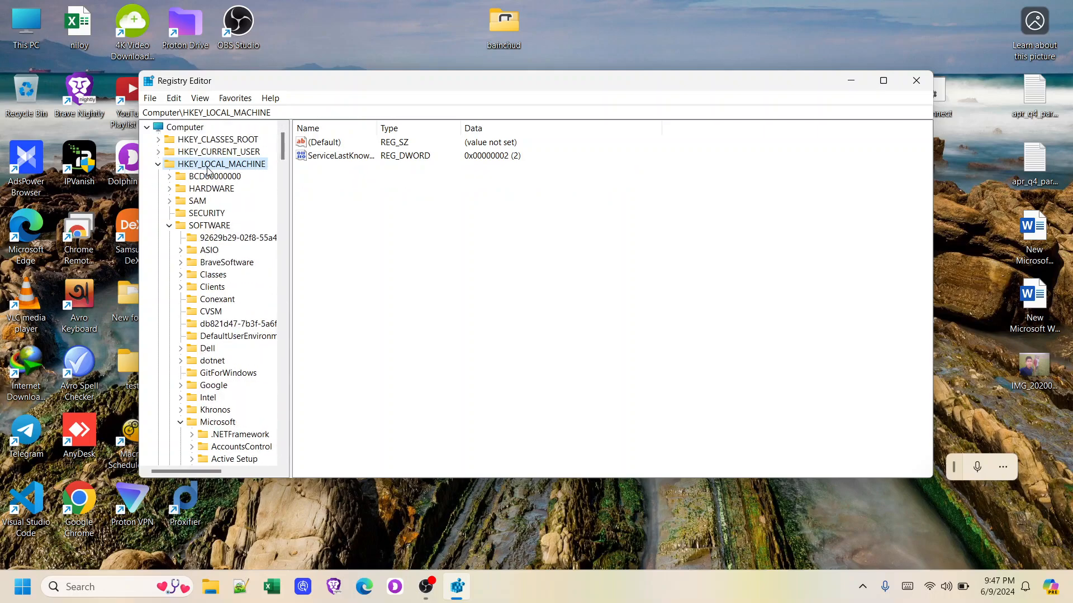
click(282, 112)
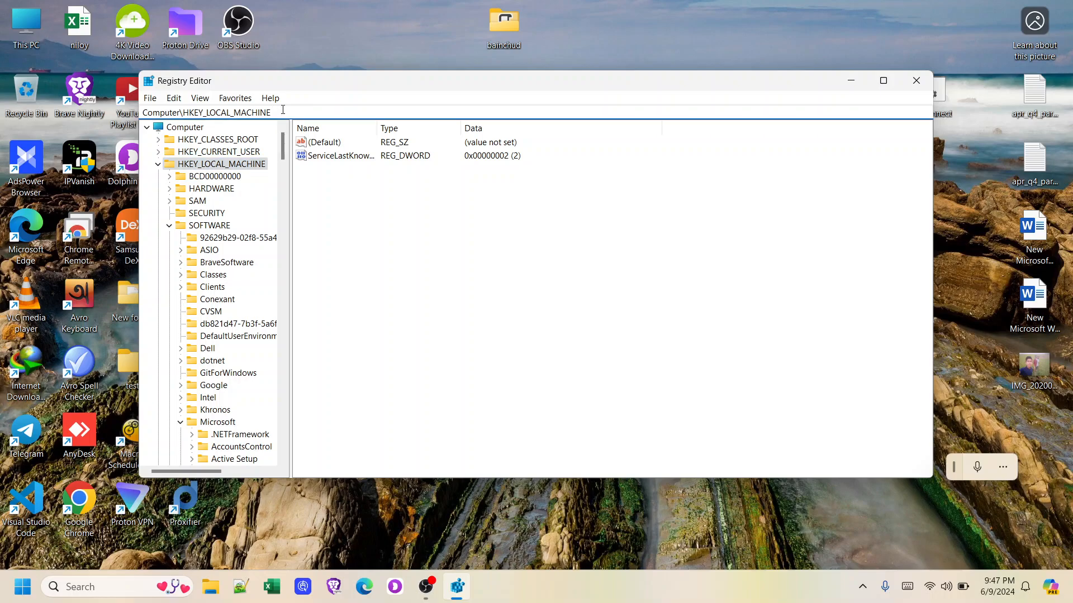
text(\soft)
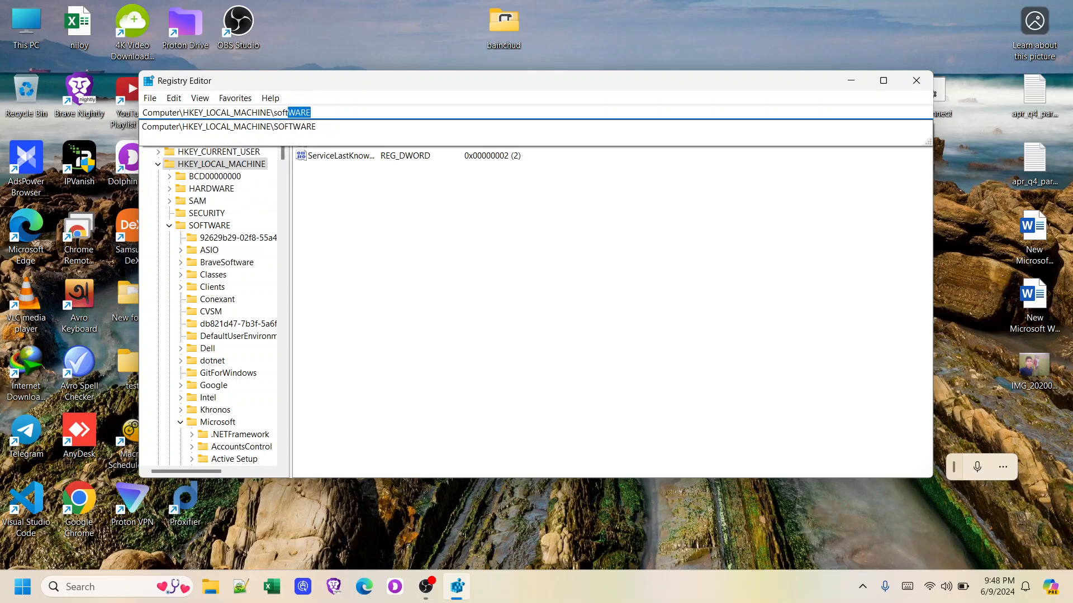
text(ware)
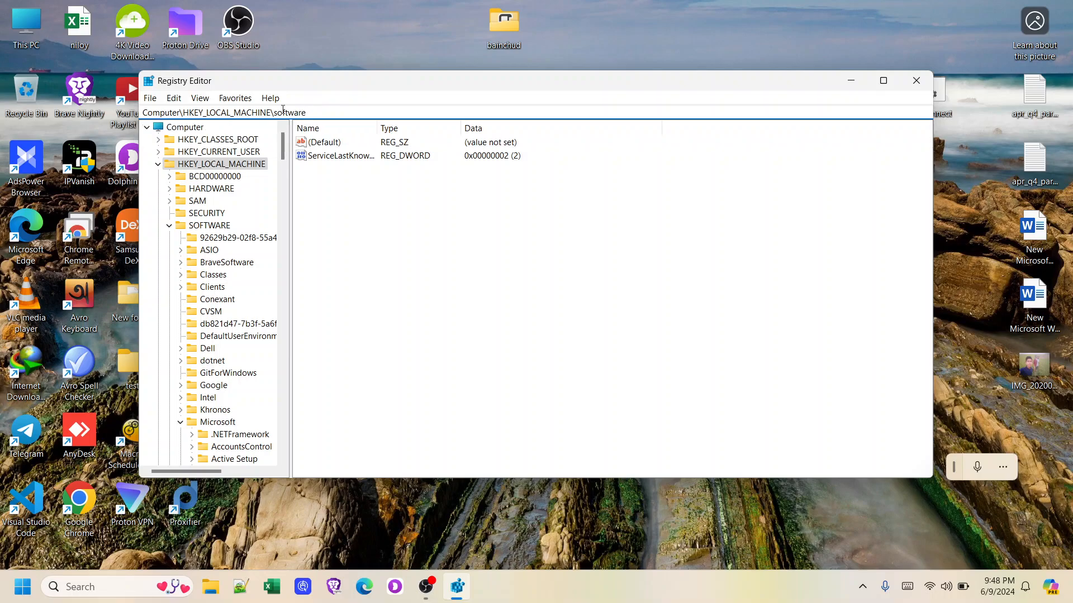
text(\)
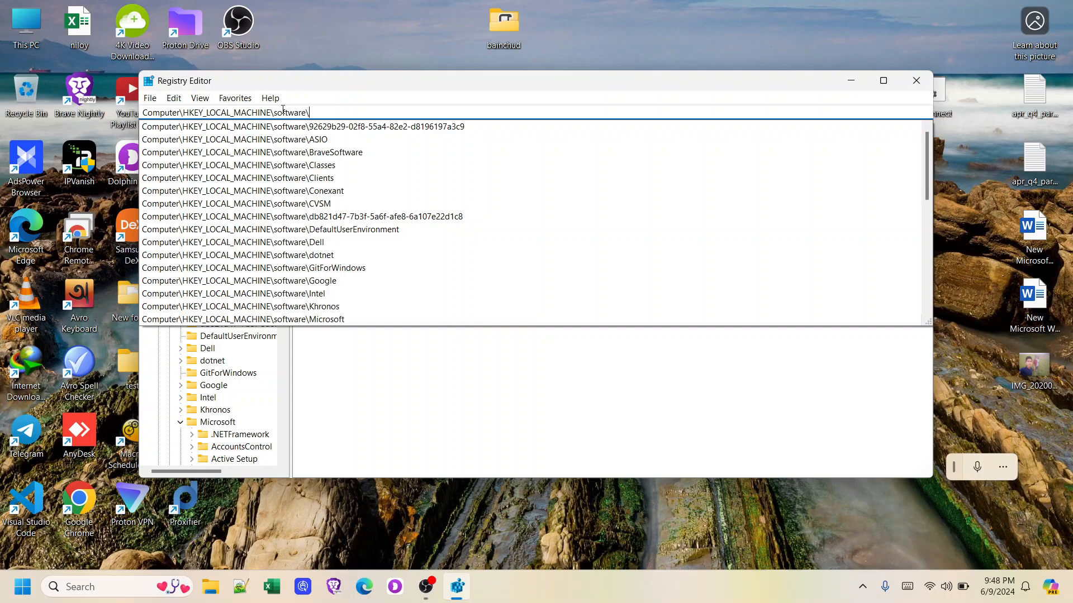
text(microsoft)
key(Return)
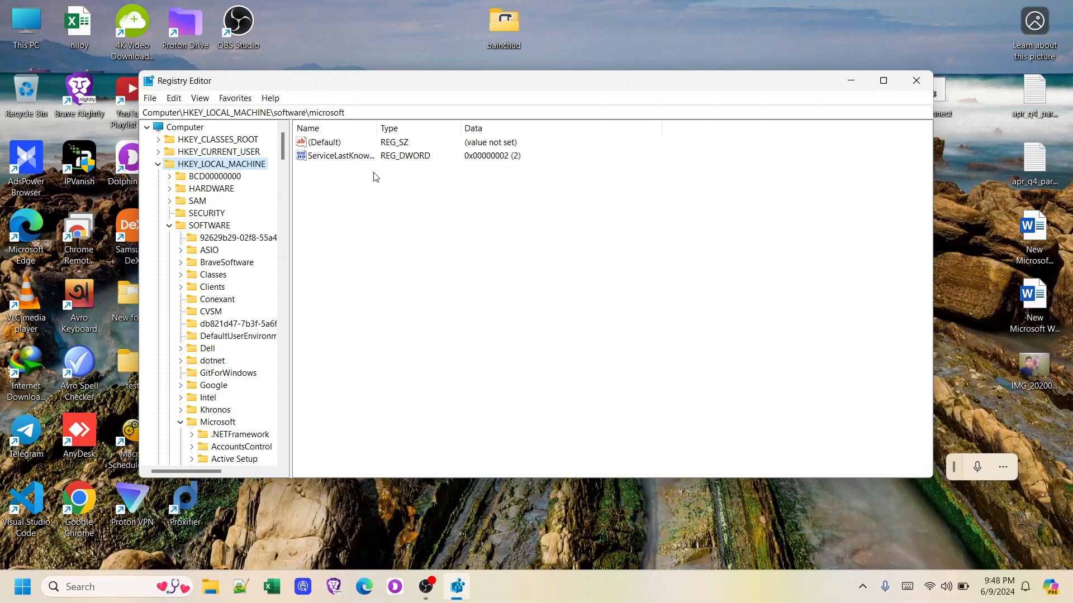
click(354, 110)
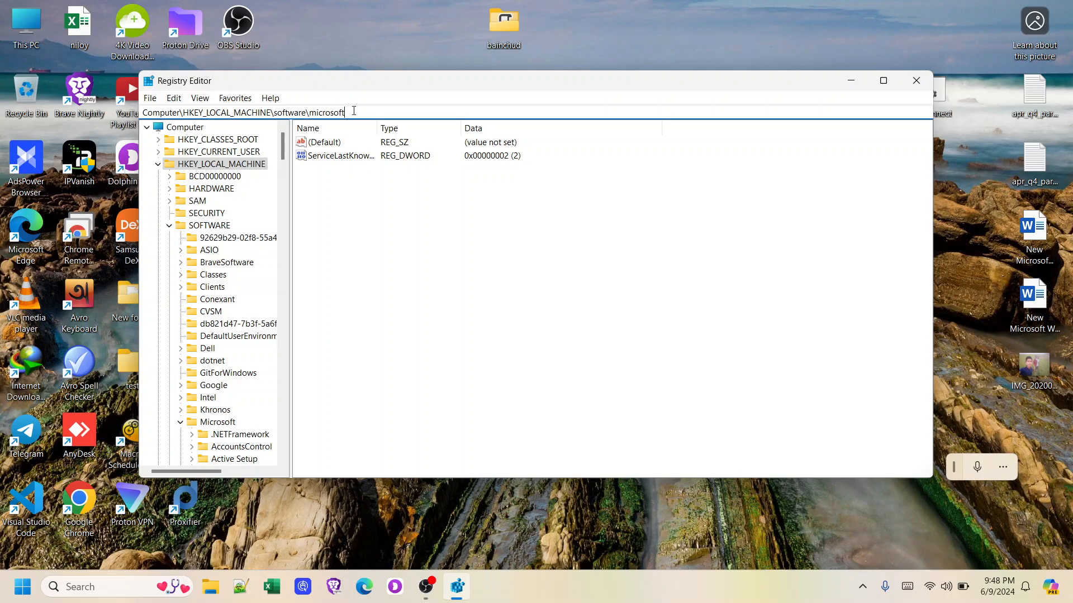
text(\)
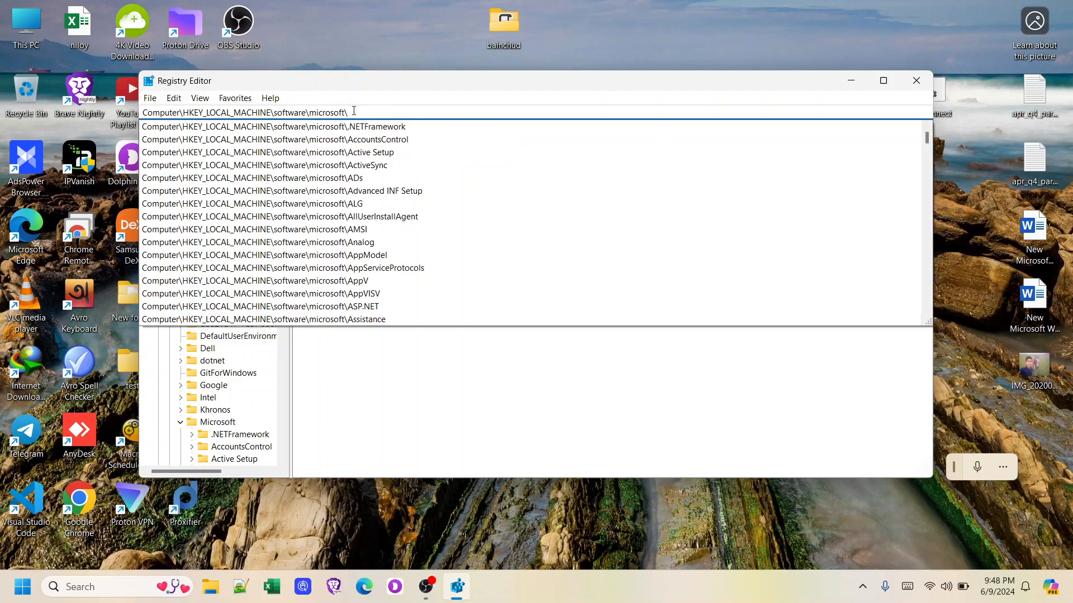
text(sq)
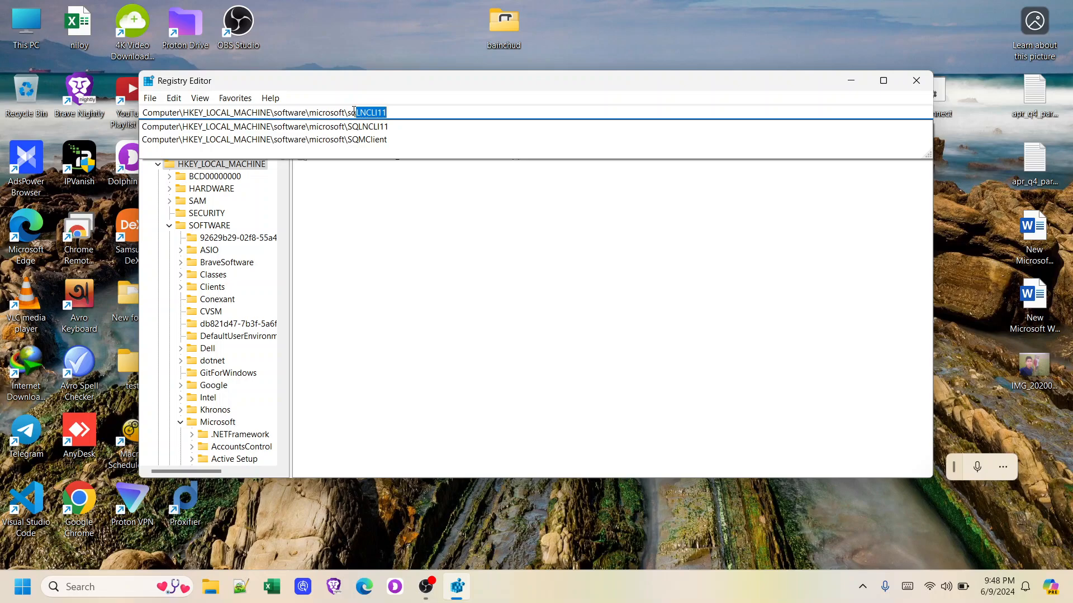
text(m)
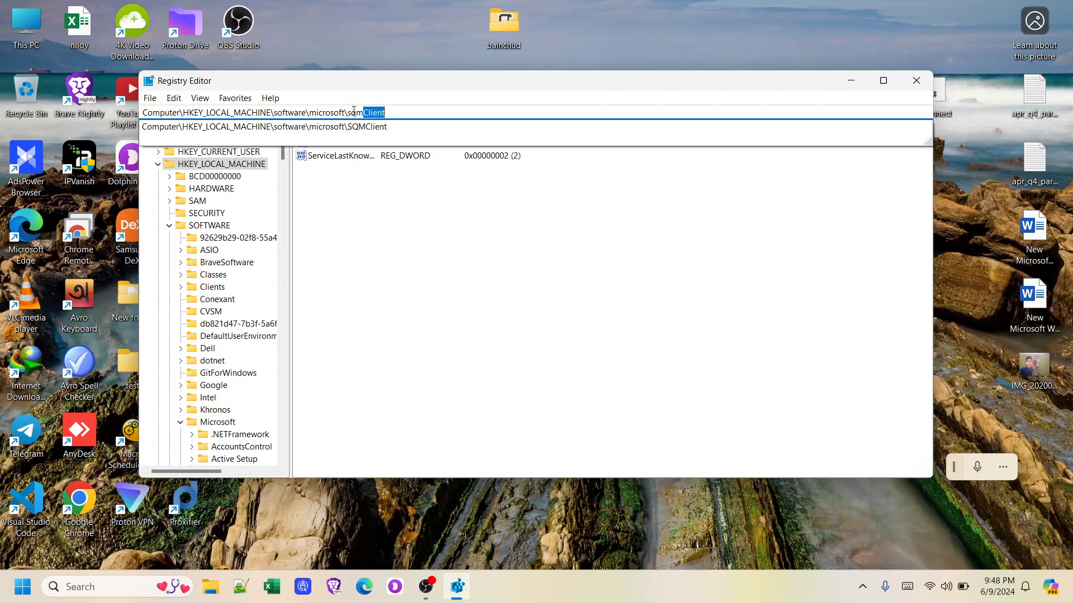
text(client)
key(Return)
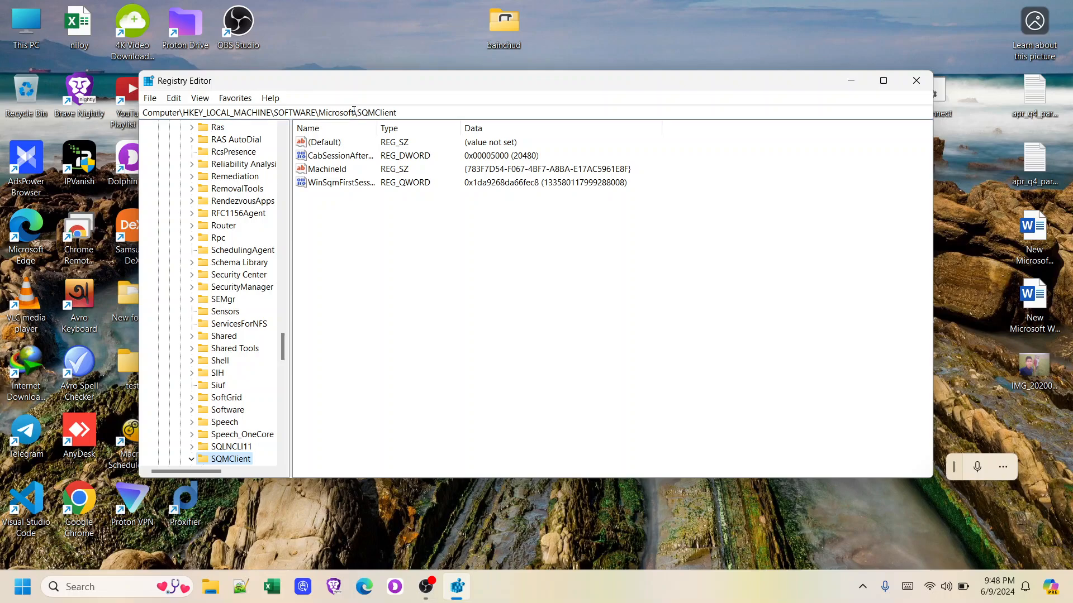
Try changing a digit of the MachineId value to 1, then cancel the edit
double_click(332, 169)
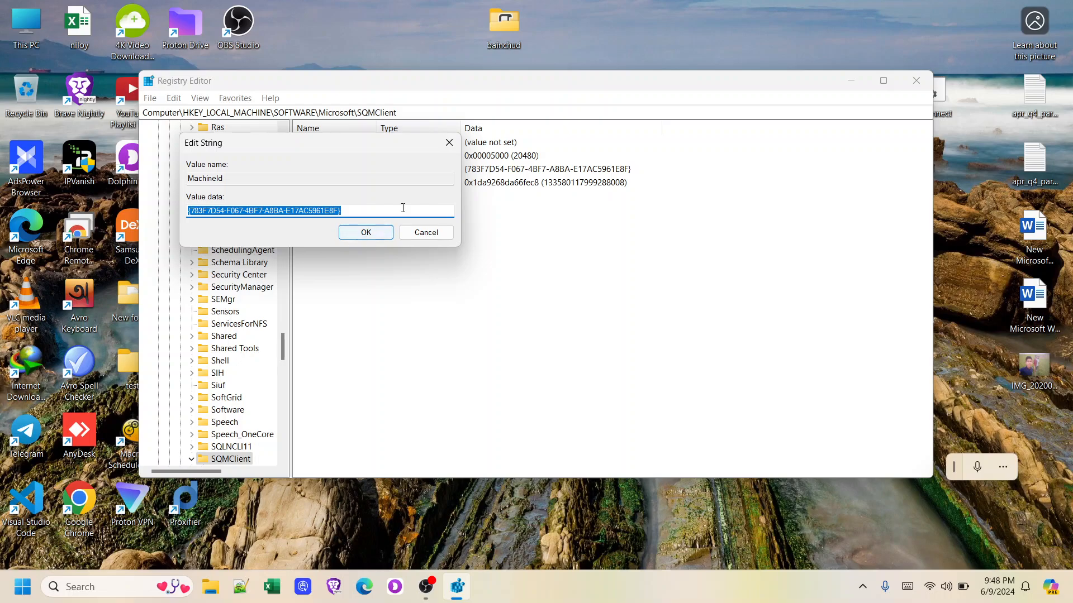
click(333, 211)
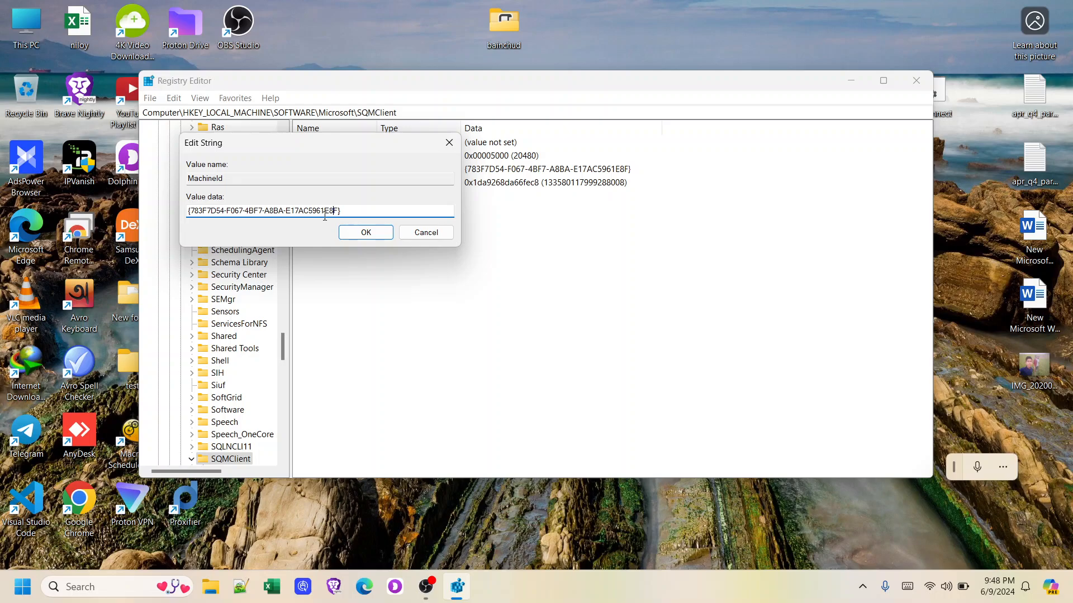
key(BackSpace)
text(1)
click(411, 238)
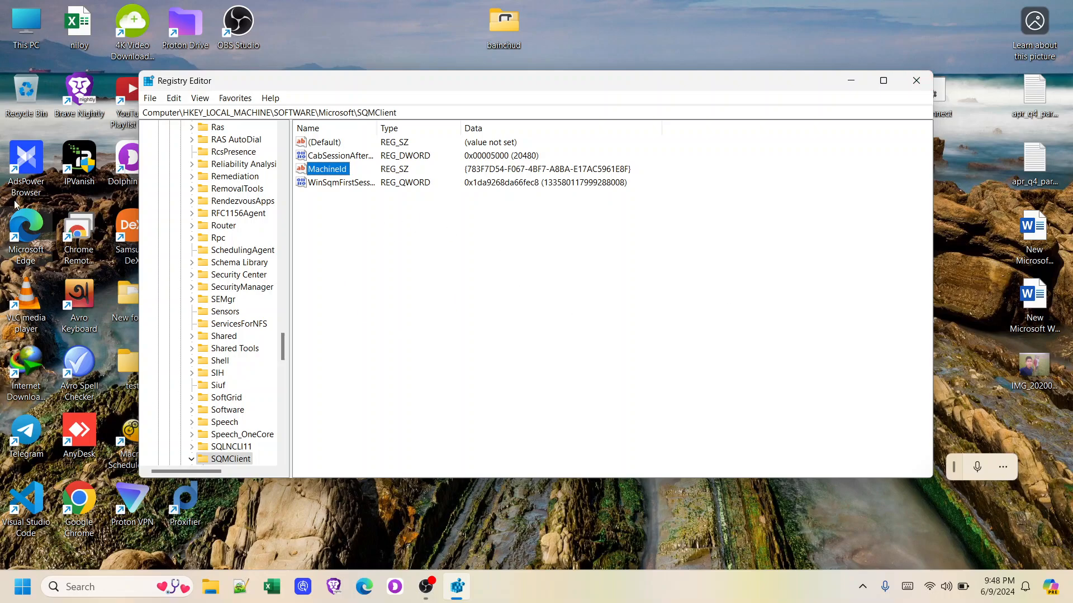
Reopen MachineId, close it unchanged with OK, and exit Registry Editor
double_click(312, 170)
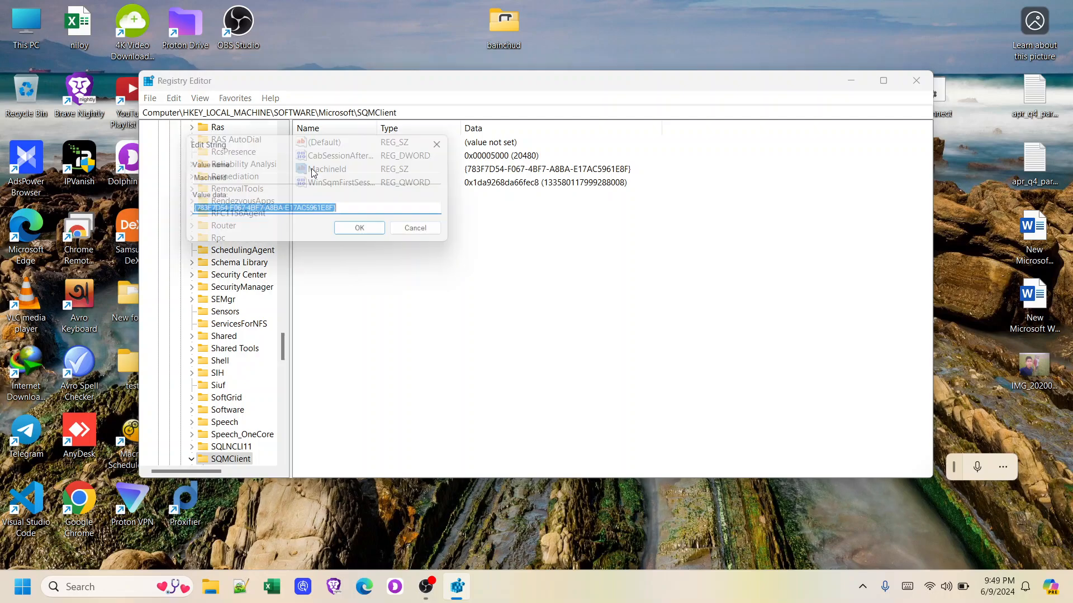
click(350, 237)
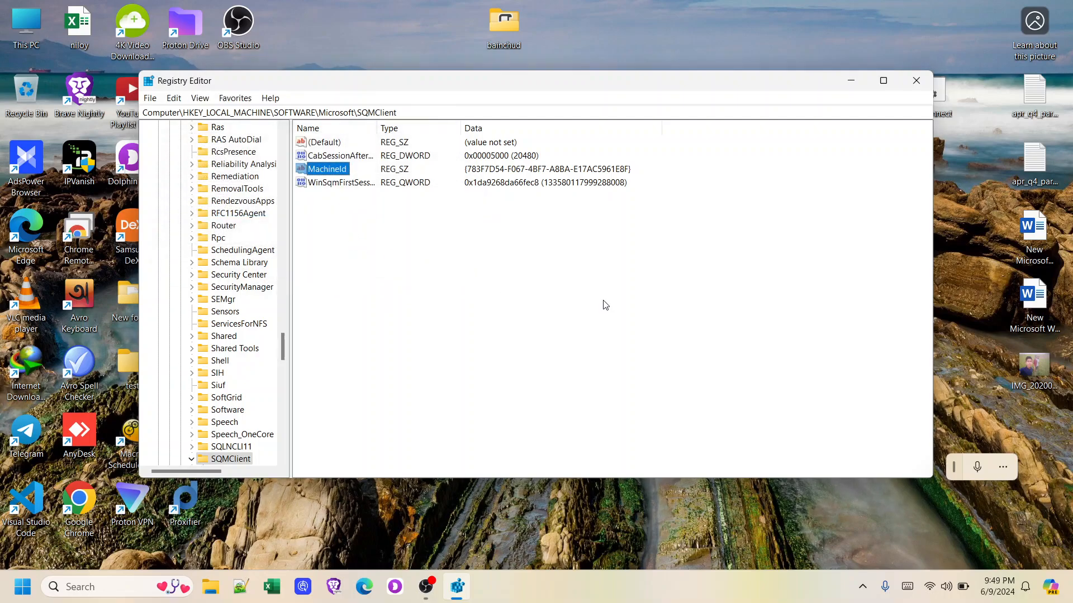
click(915, 91)
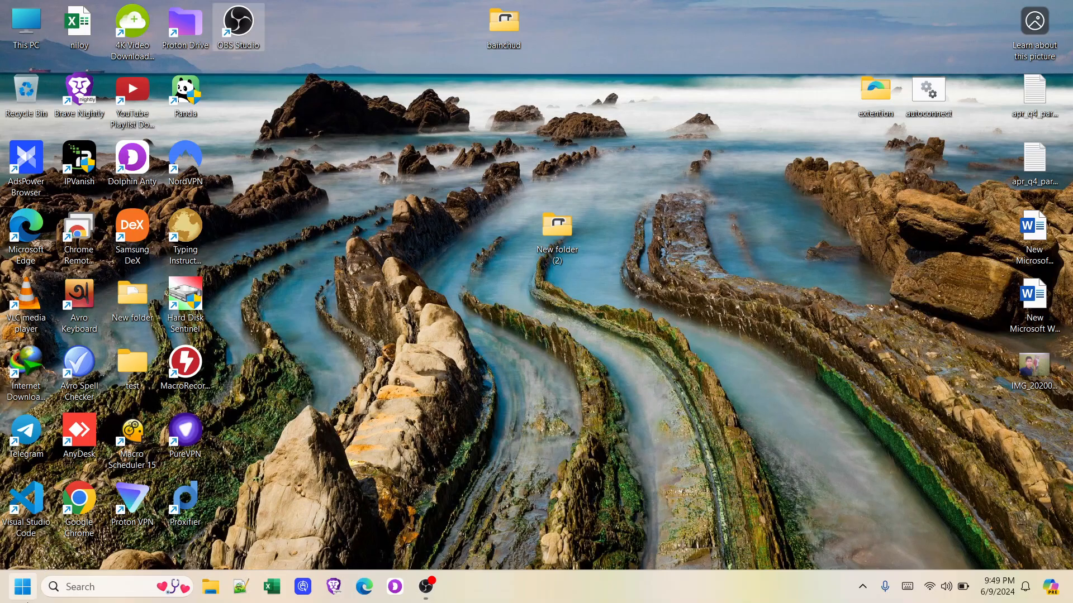
click(21, 597)
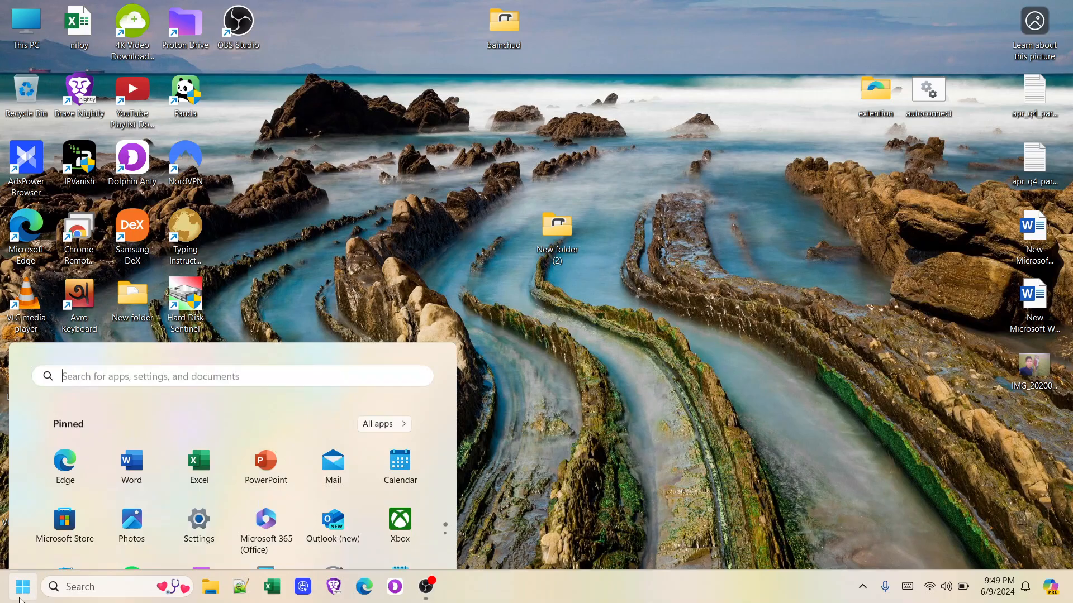
click(198, 232)
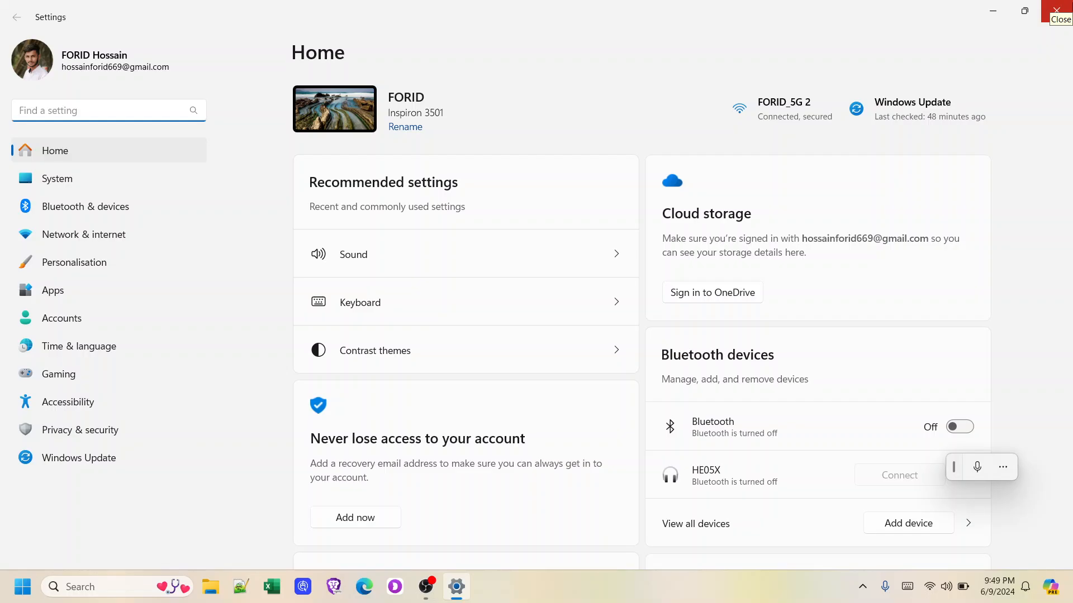
click(1056, 10)
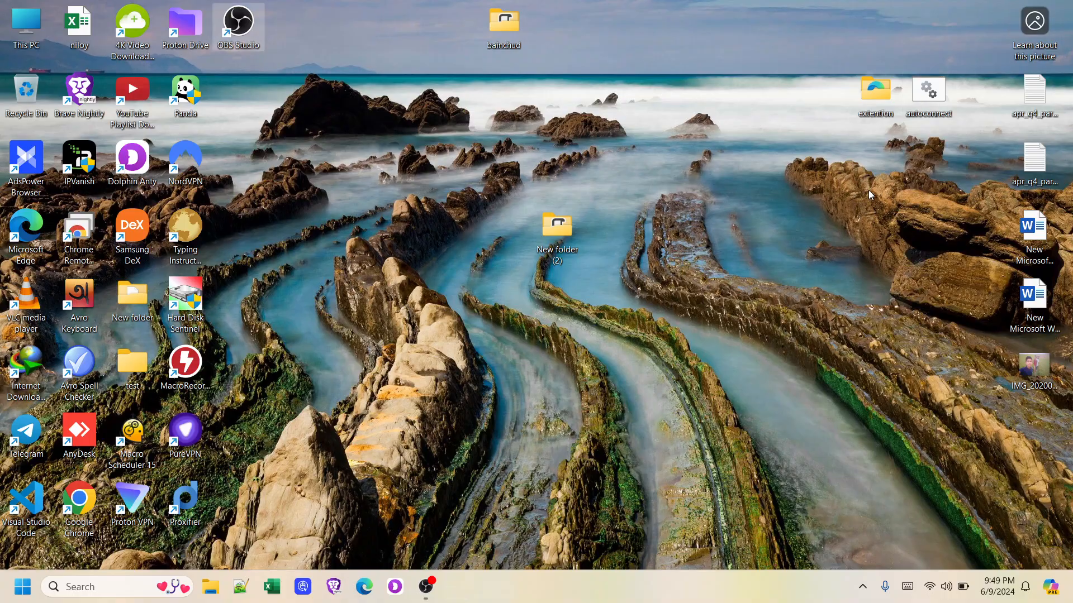
key(super+i)
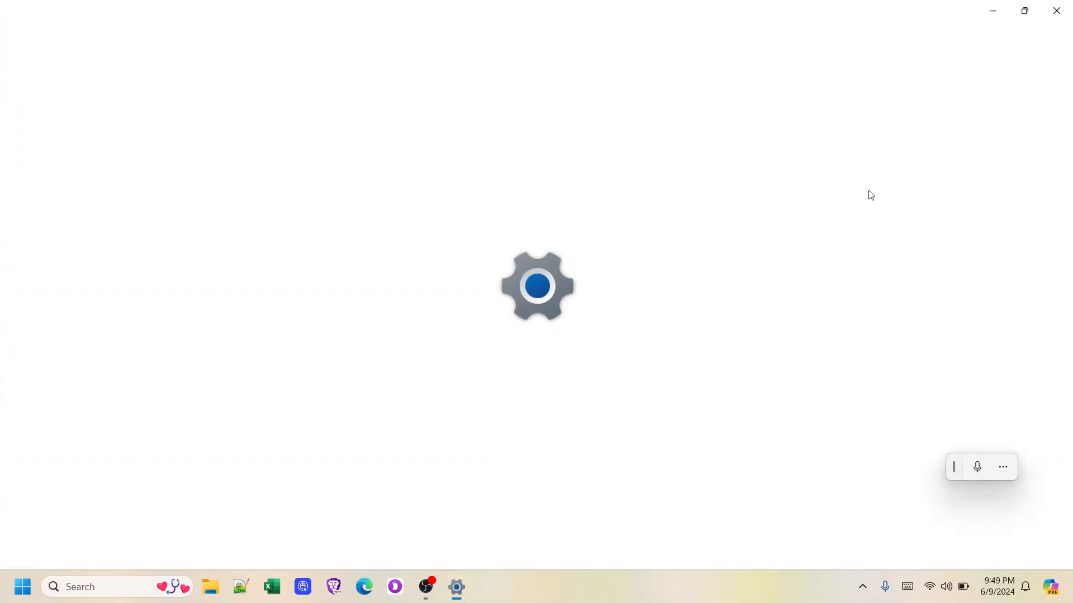
scroll(678, 289, down, 5)
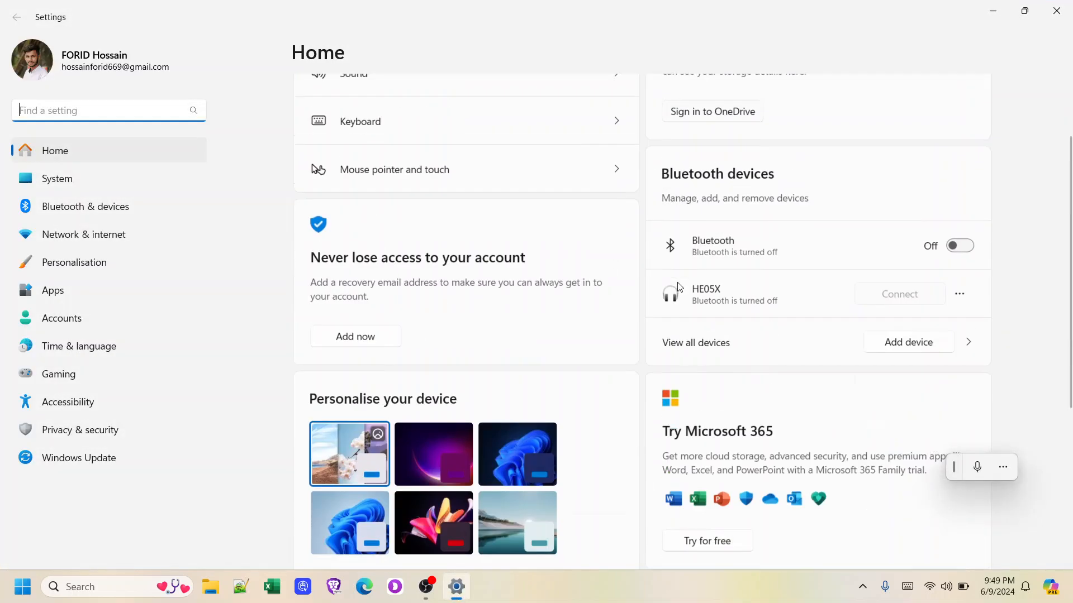
scroll(312, 186, up, 5)
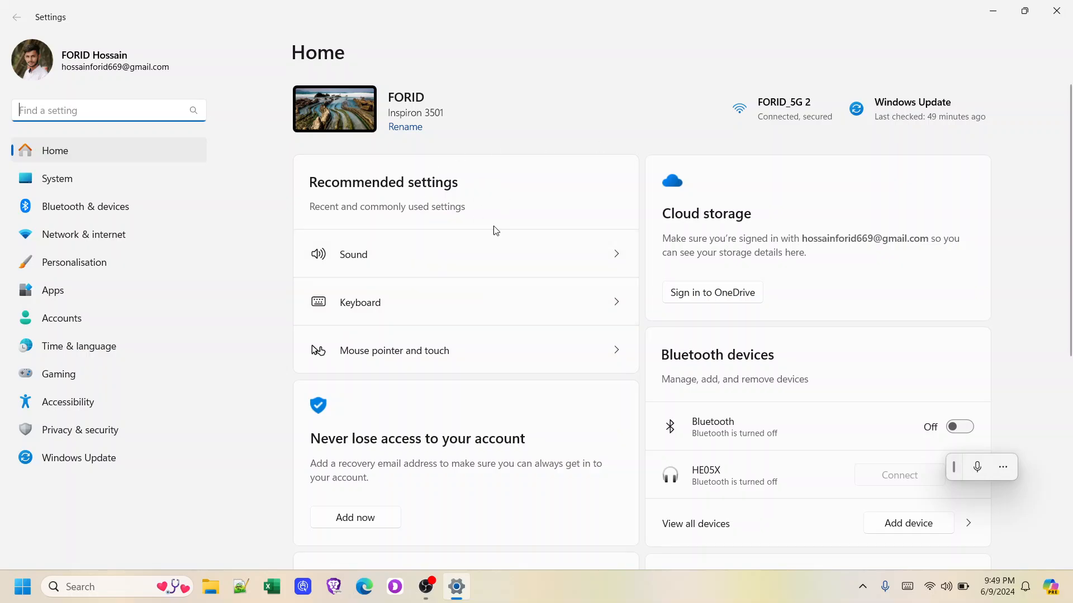
click(77, 177)
scroll(592, 216, down, 5)
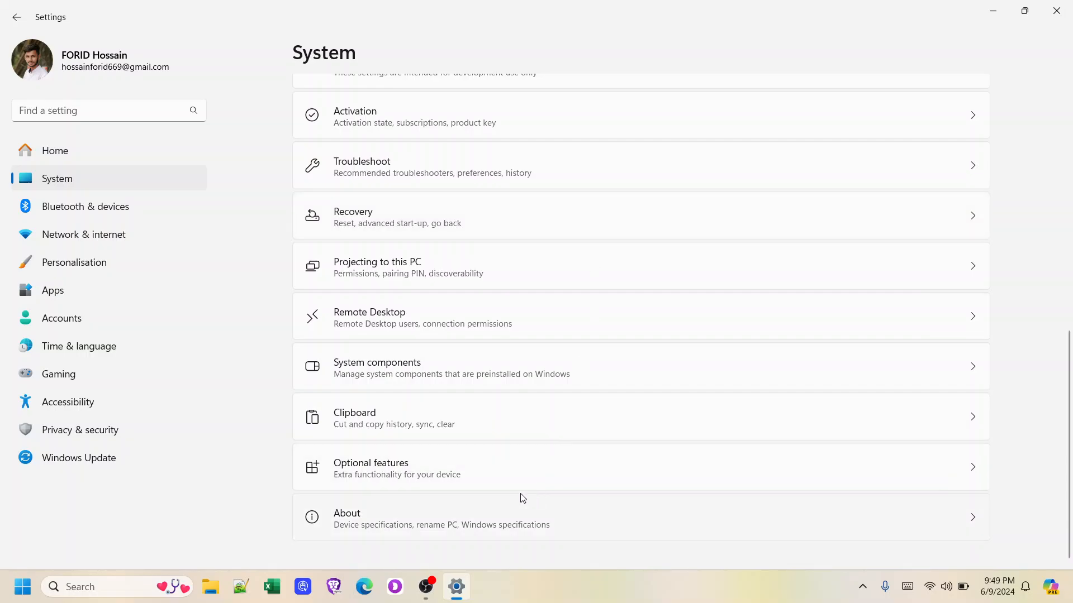
click(475, 512)
scroll(802, 283, down, 2)
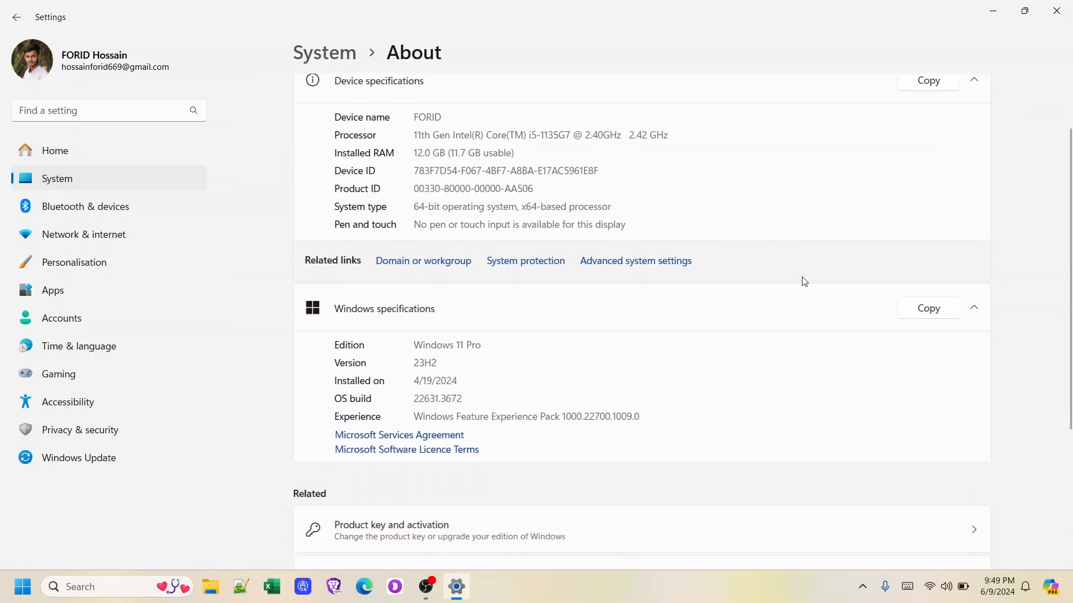
scroll(804, 263, up, 2)
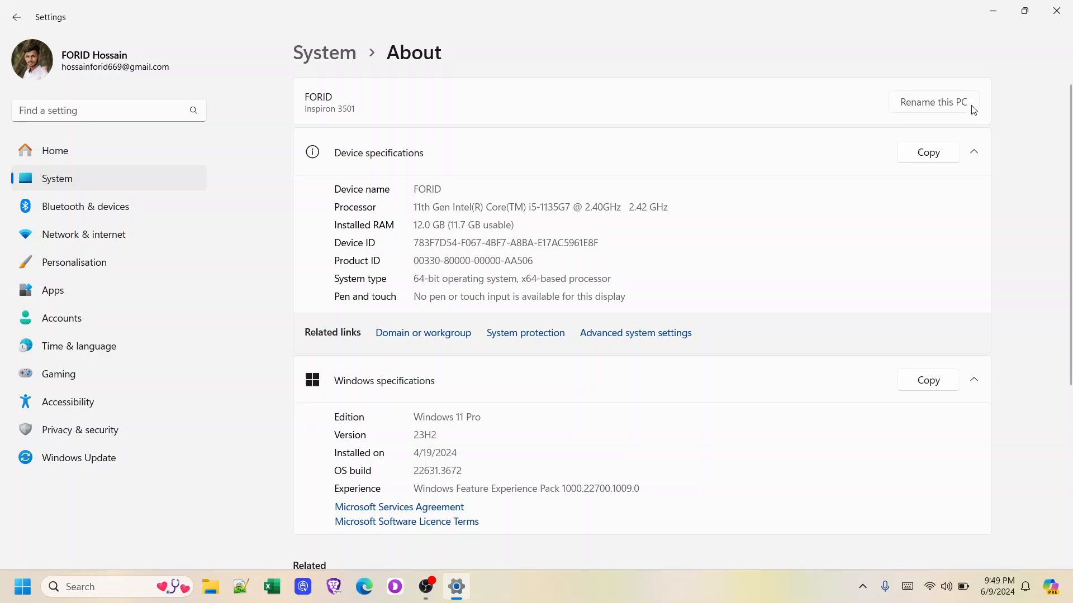
click(970, 105)
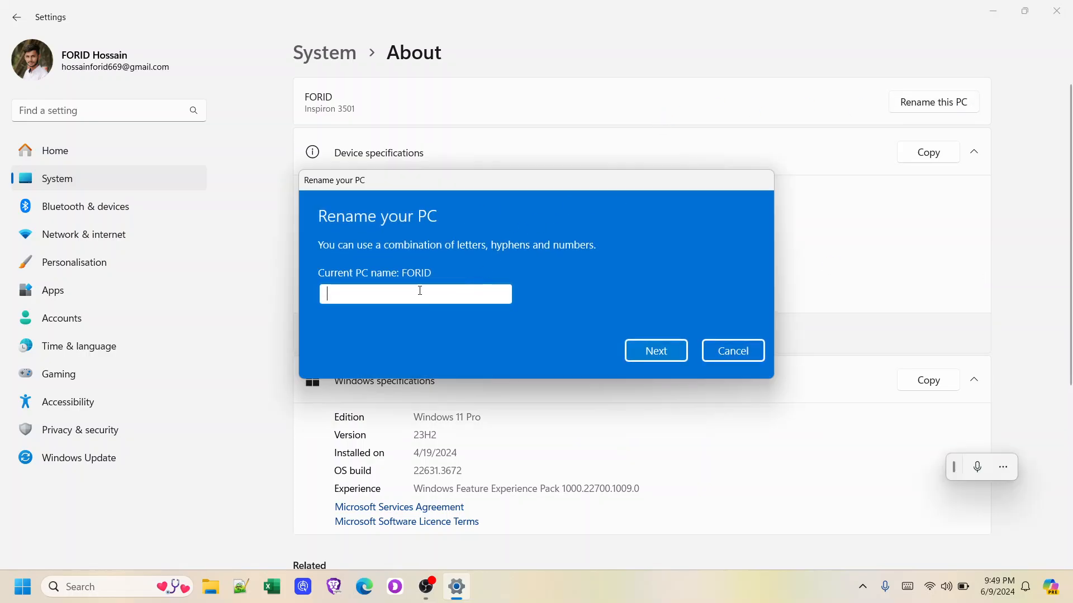
click(648, 351)
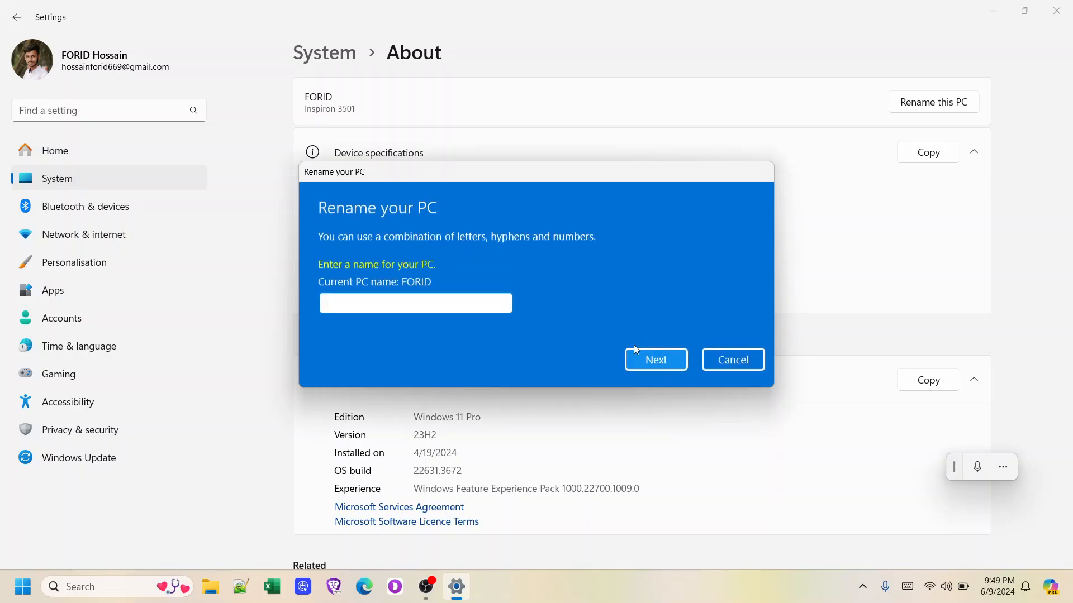
click(735, 360)
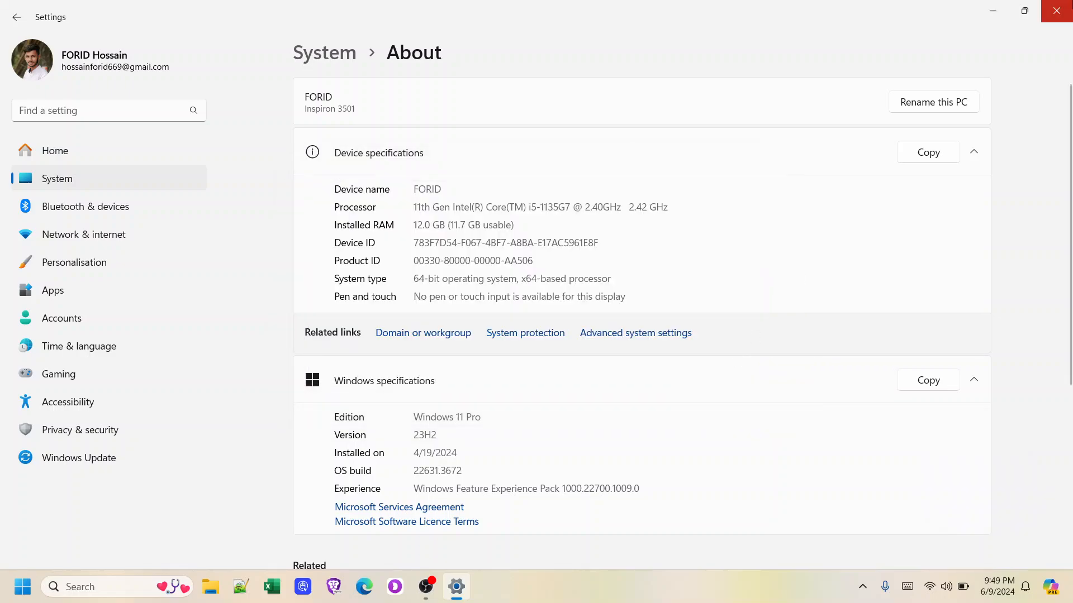
click(1056, 10)
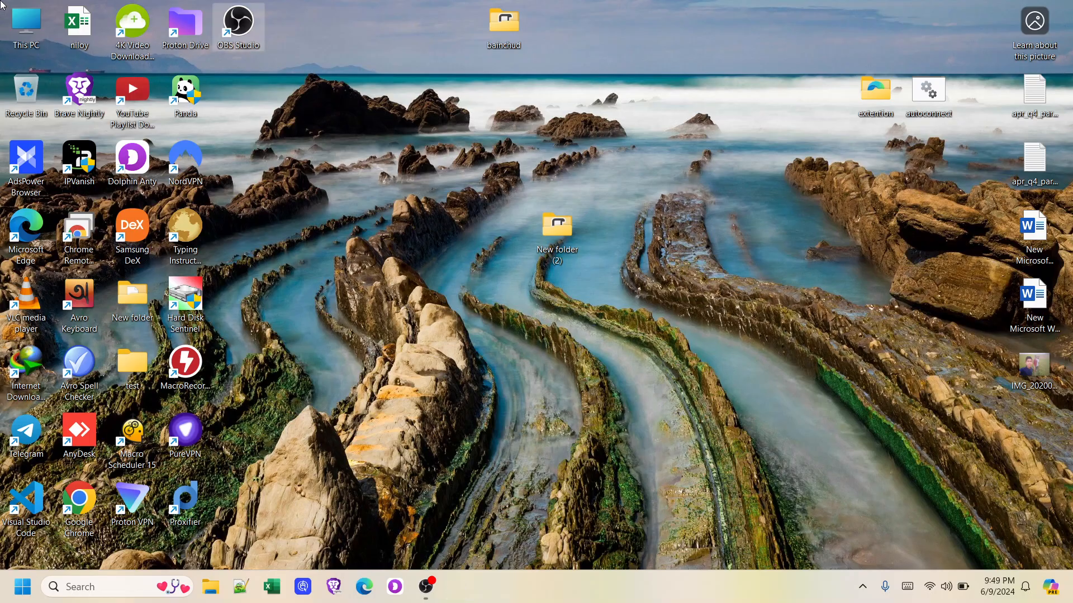
right_click(14, 26)
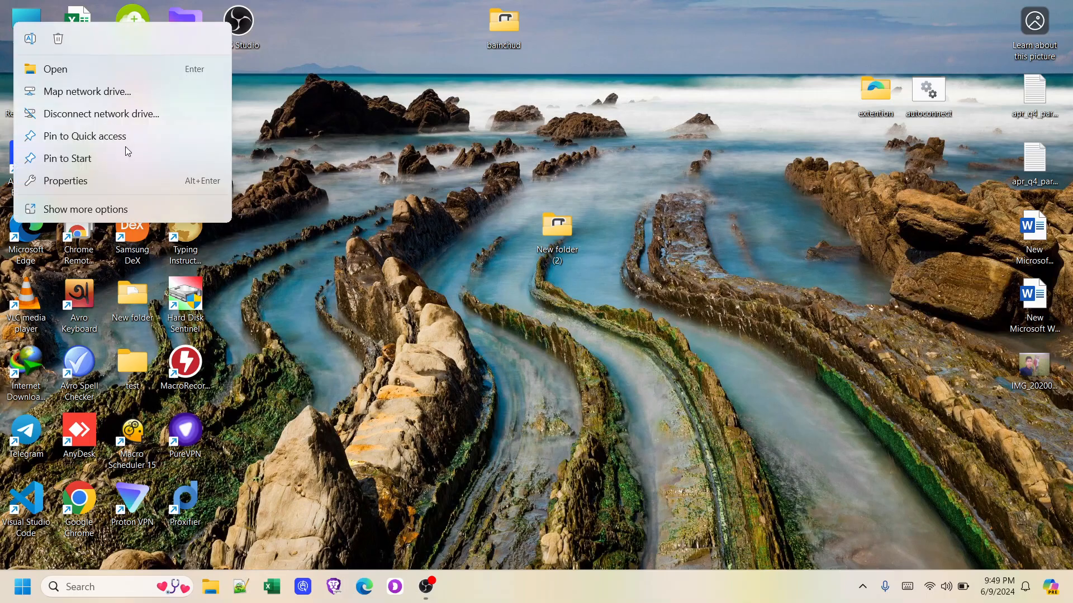
click(155, 207)
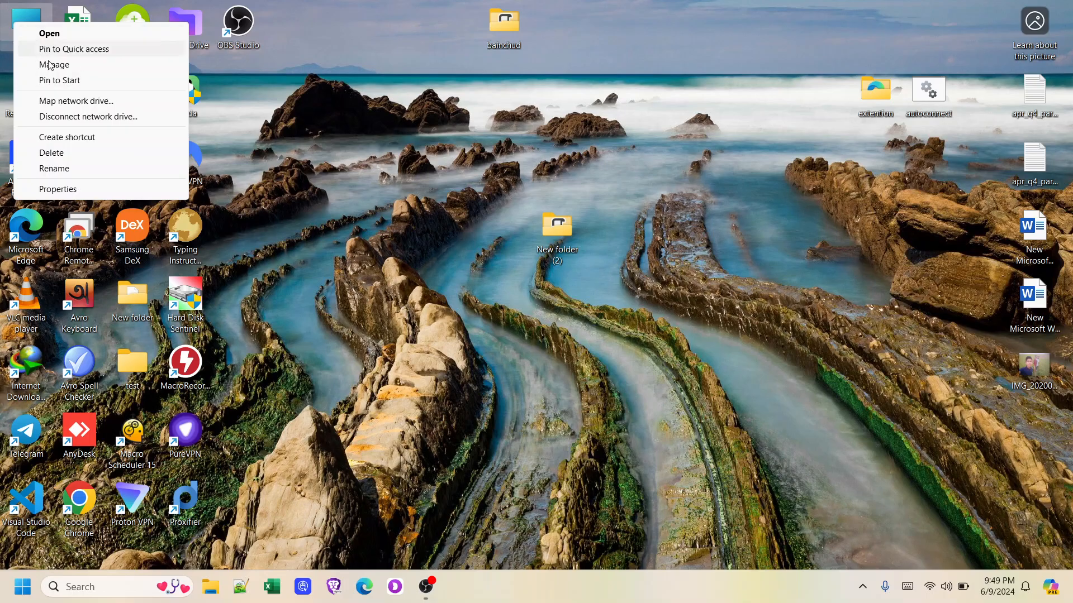
click(119, 190)
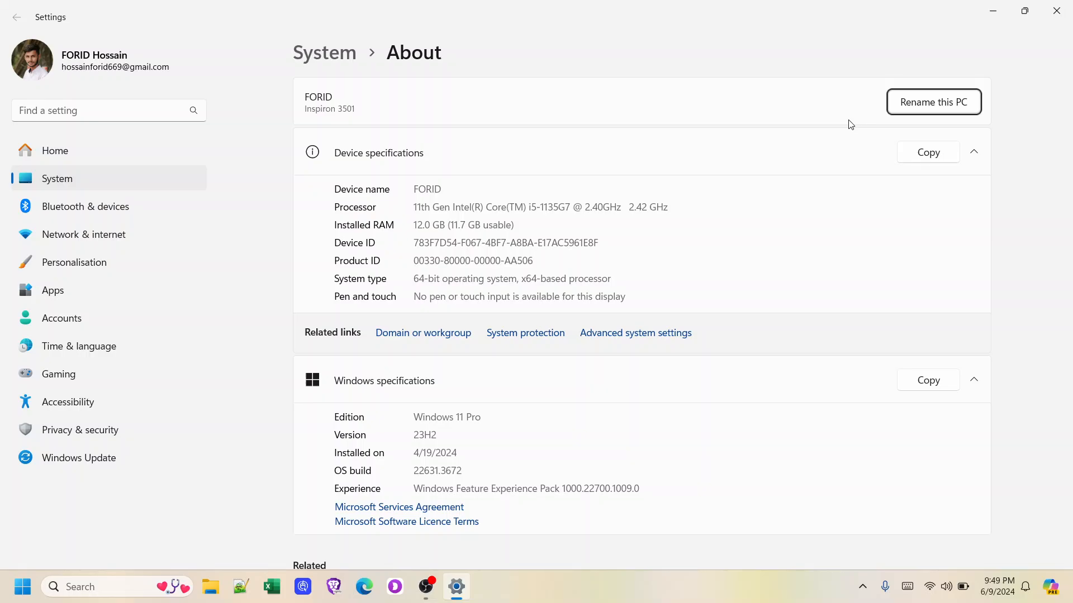
click(898, 109)
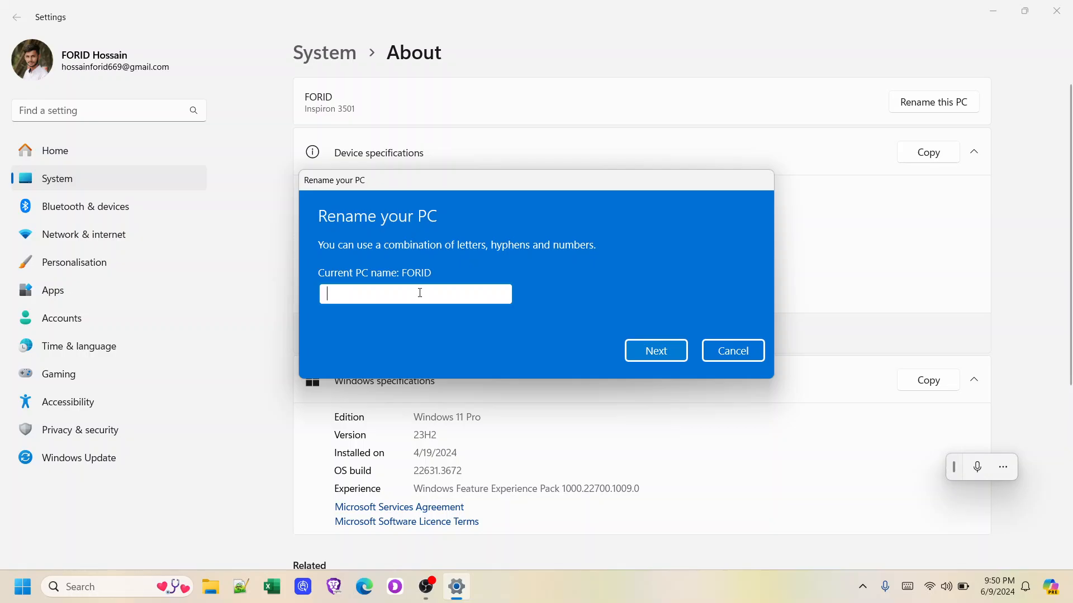
click(708, 354)
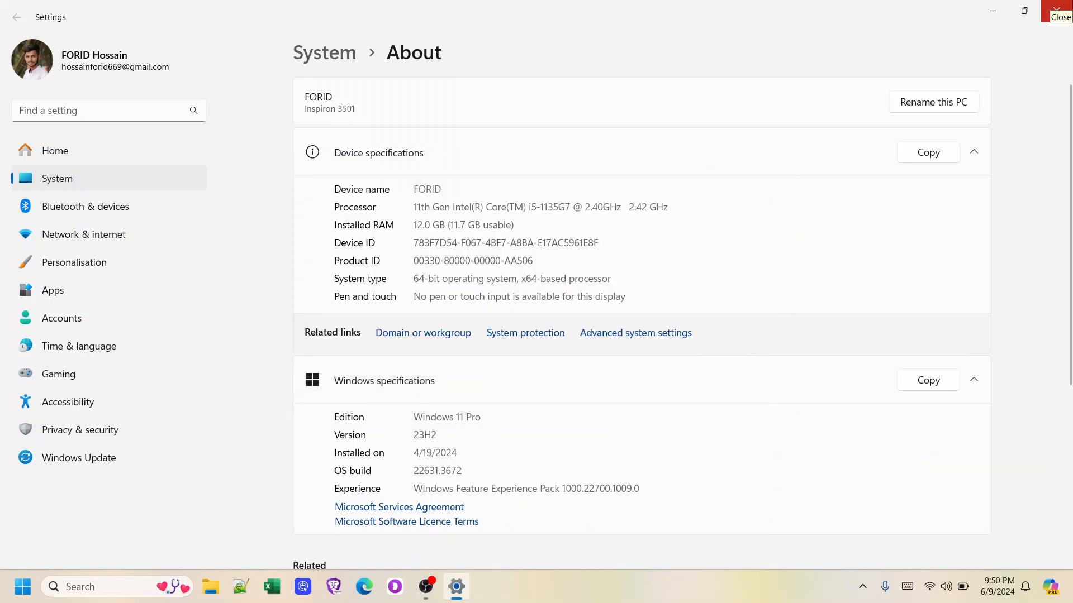
click(1056, 10)
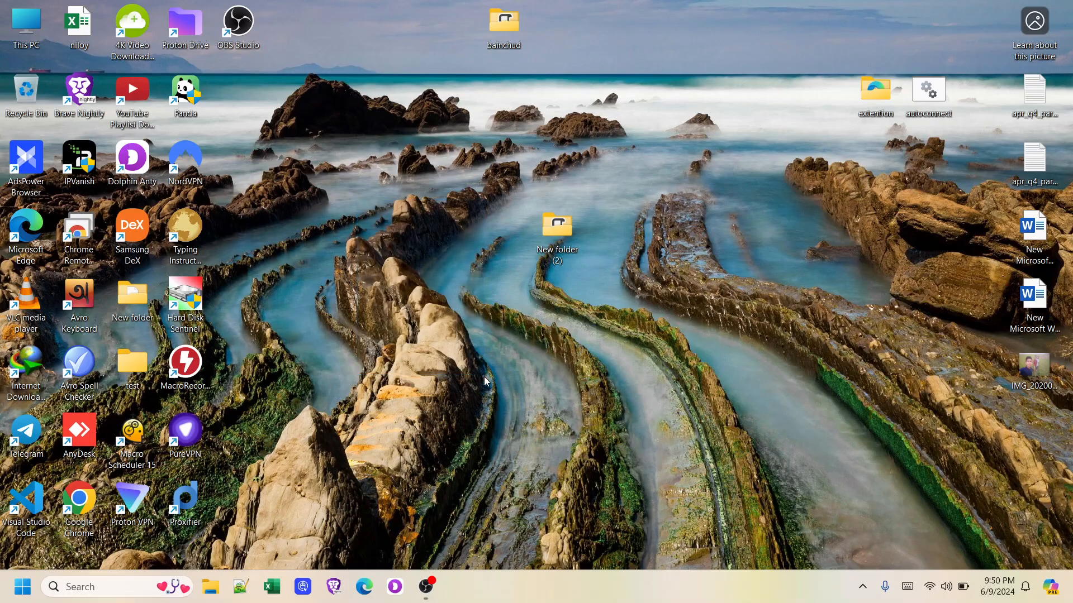
Launch Dolphin Anty, dismiss the questionnaire, log out of the web panel and close the browser
click(394, 592)
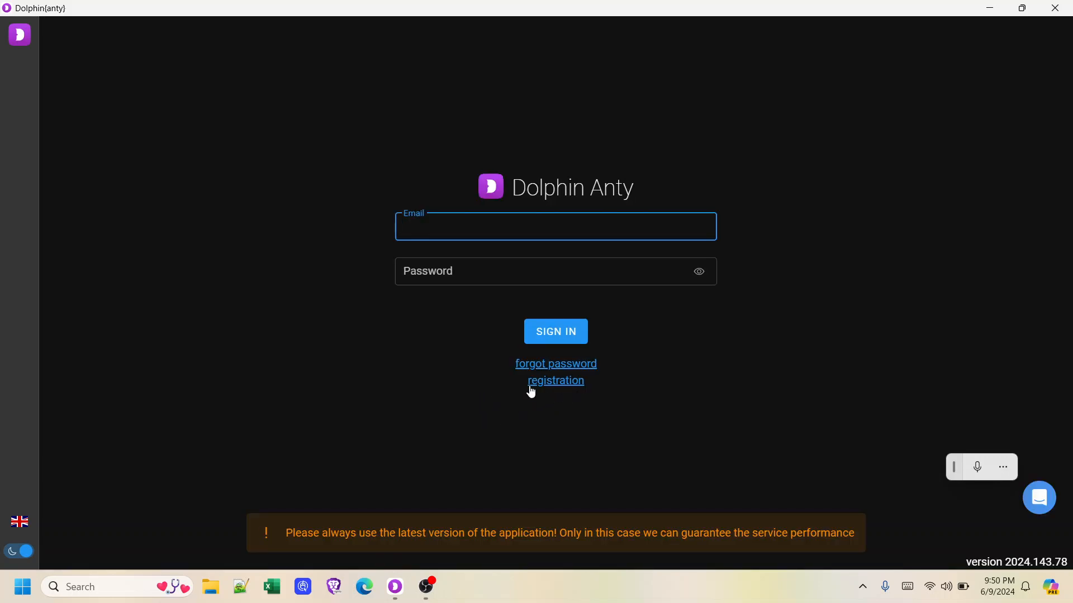
click(551, 384)
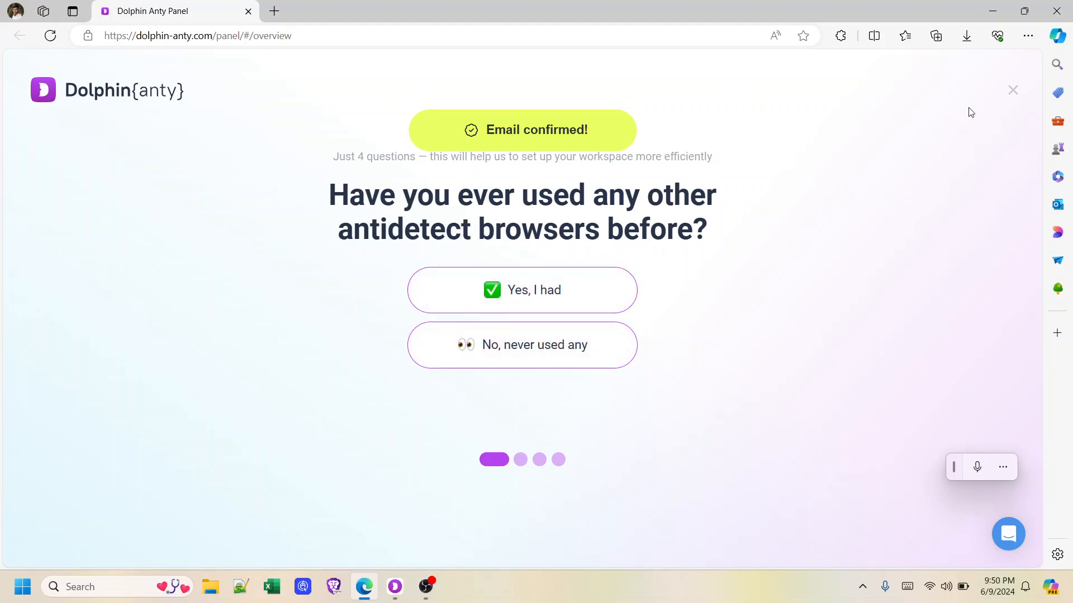
click(1013, 90)
click(1017, 67)
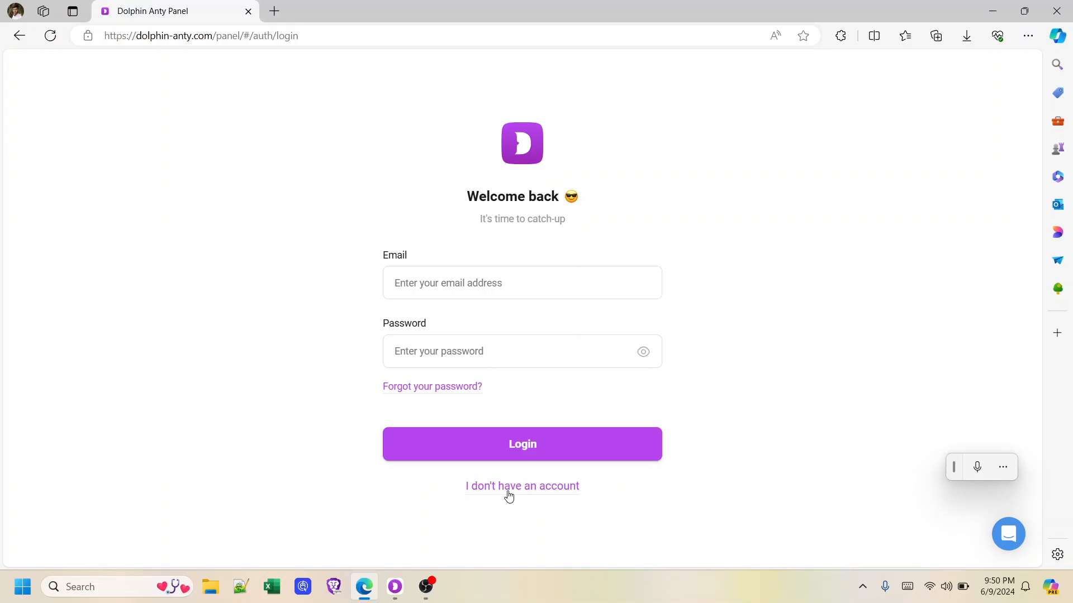
click(1058, 9)
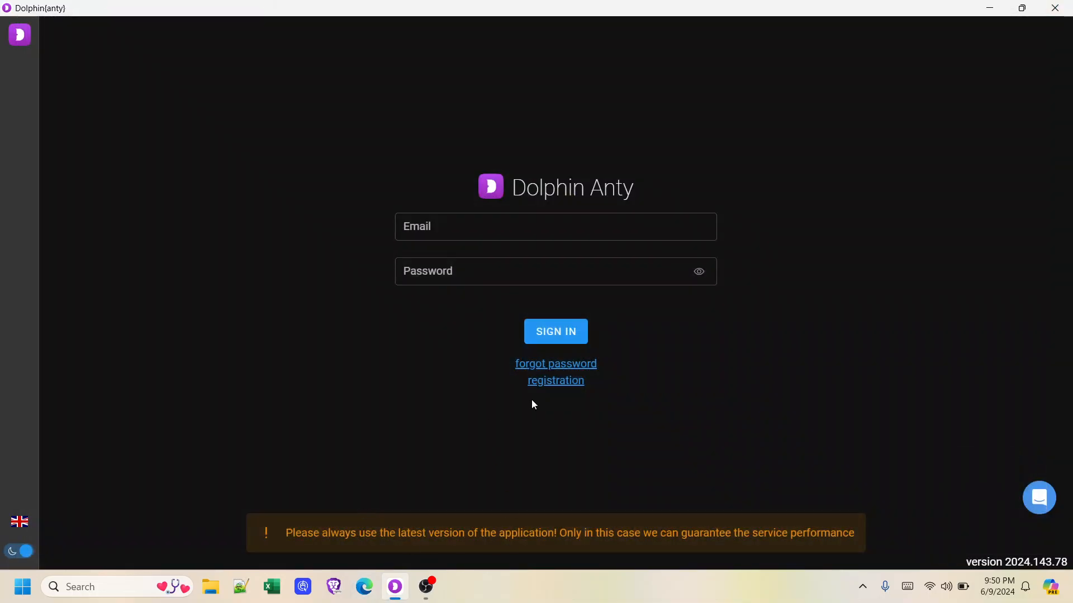
Reopen the Dolphin Anty registration page and select its password and email fields
click(547, 383)
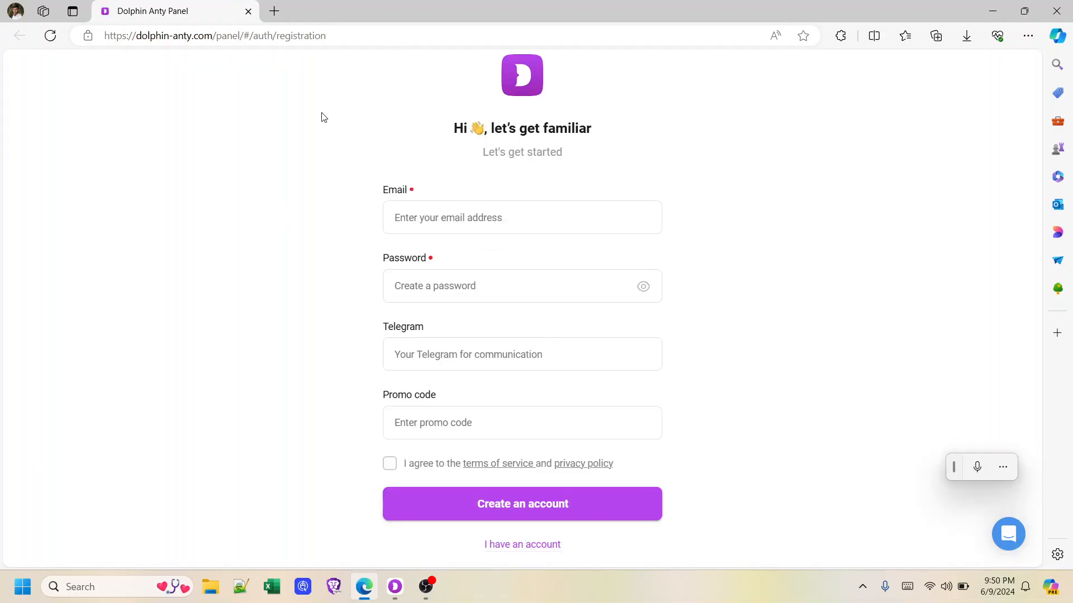
click(466, 290)
click(457, 219)
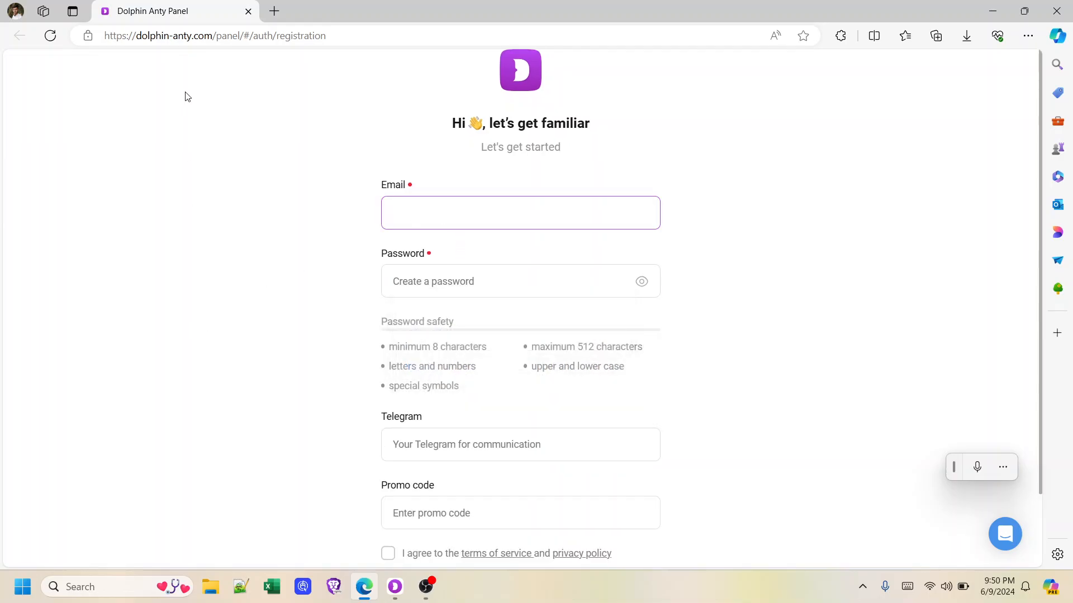
Go to mail.tm in a new tab and delete the old temporary mailbox
click(273, 11)
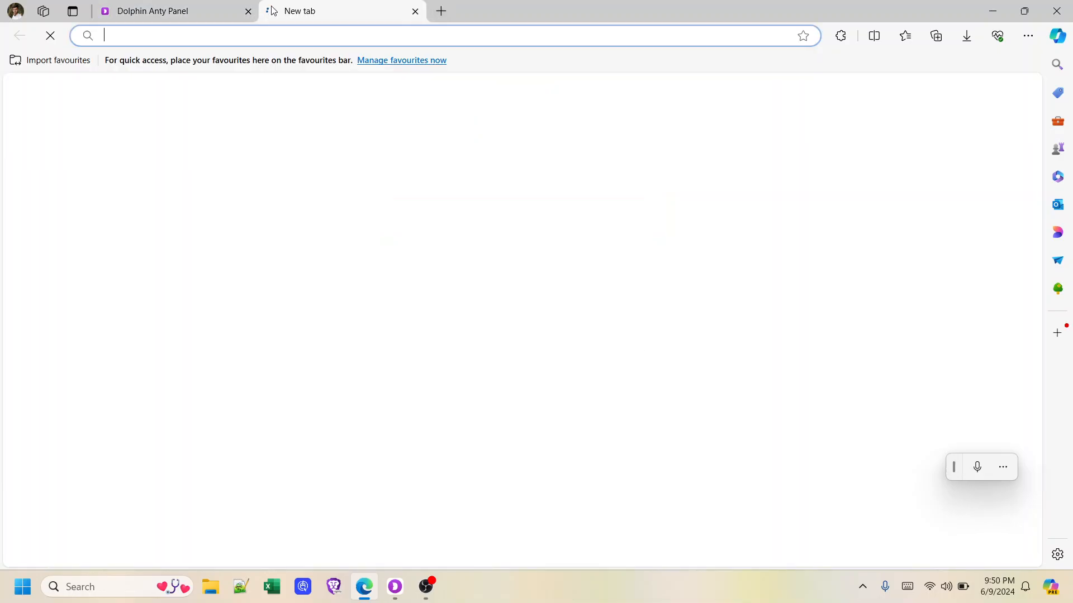
text(mail.)
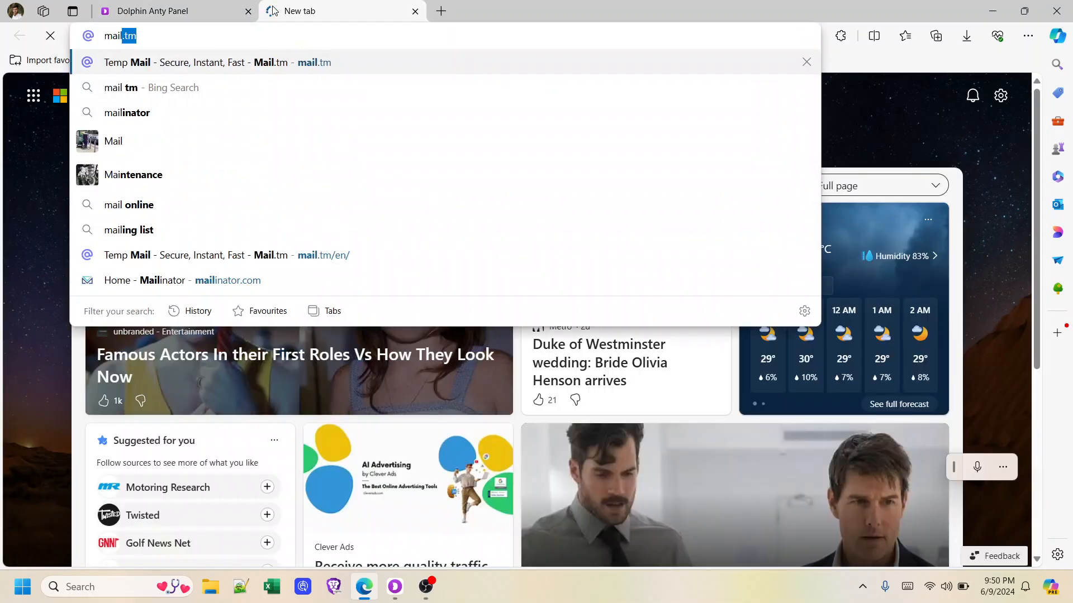
text(t)
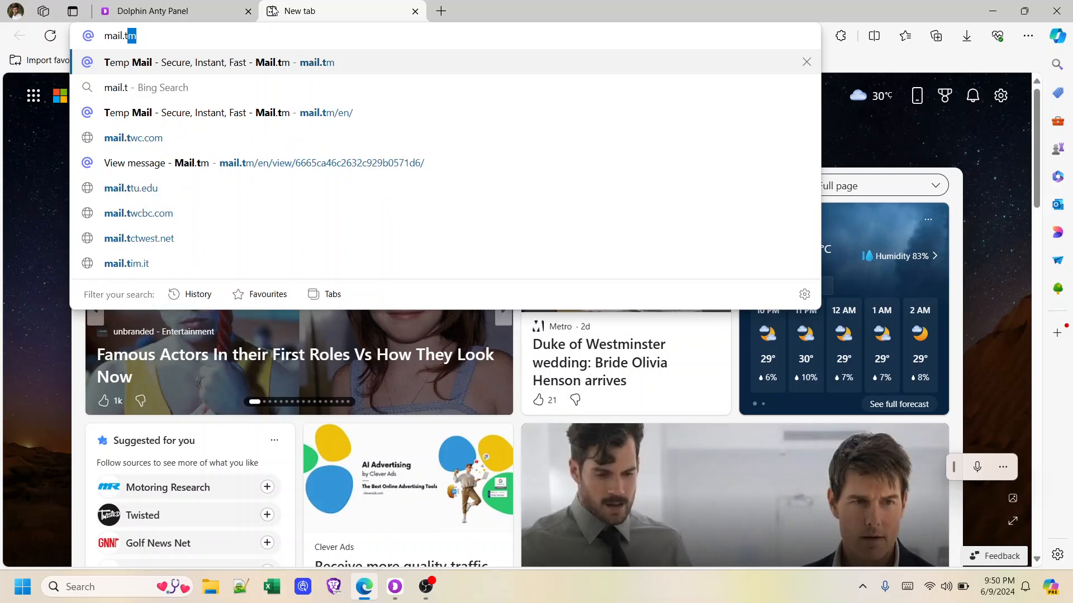
key(Return)
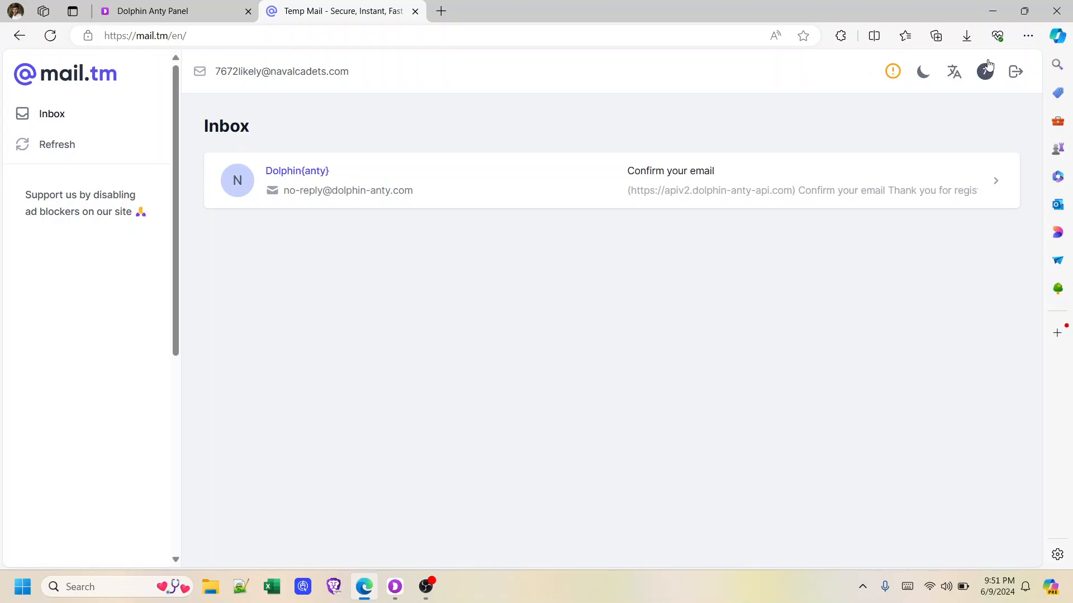
click(985, 72)
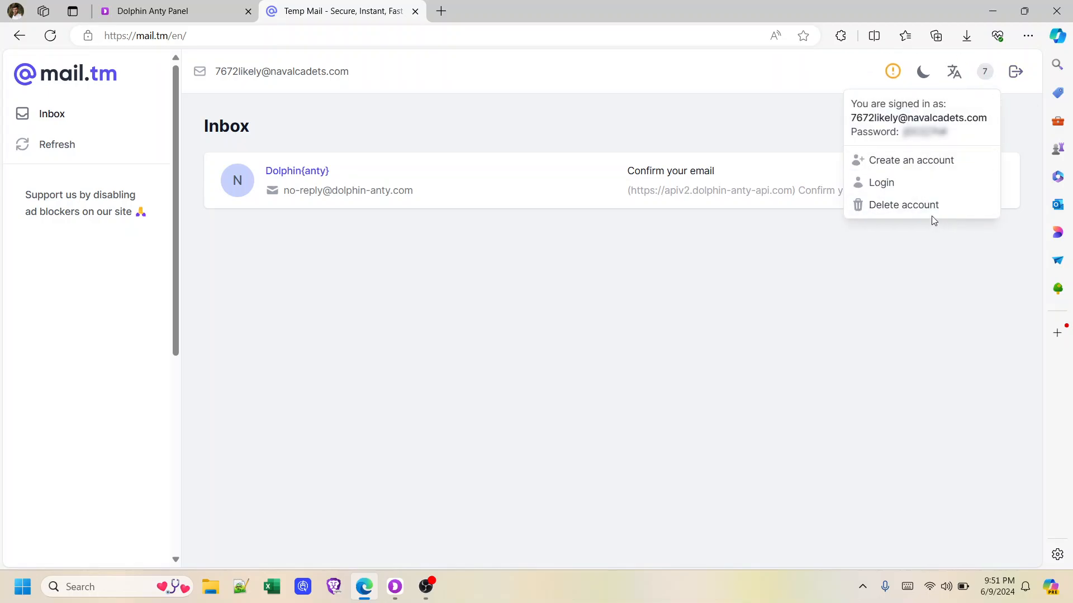
click(931, 216)
click(677, 356)
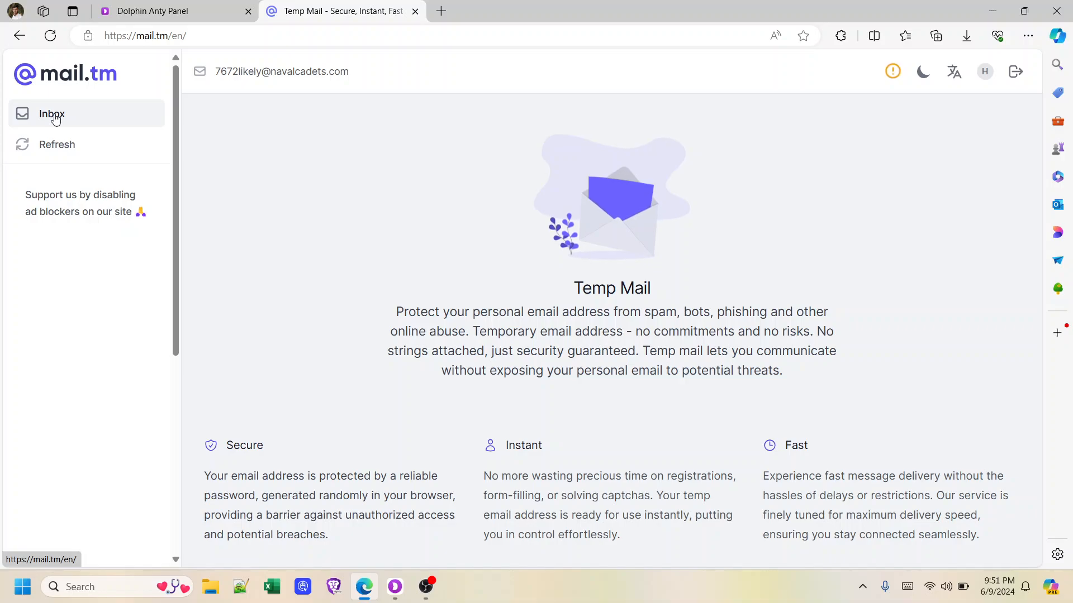
Reload mail.tm for a fresh address, copy it, and return to the Dolphin Anty form
click(50, 35)
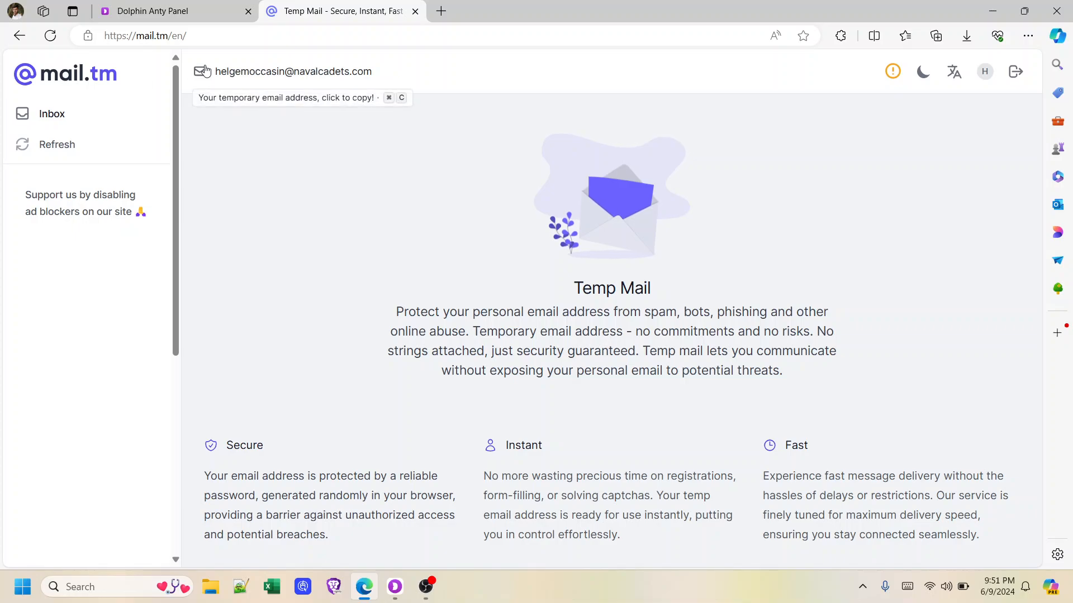
click(229, 72)
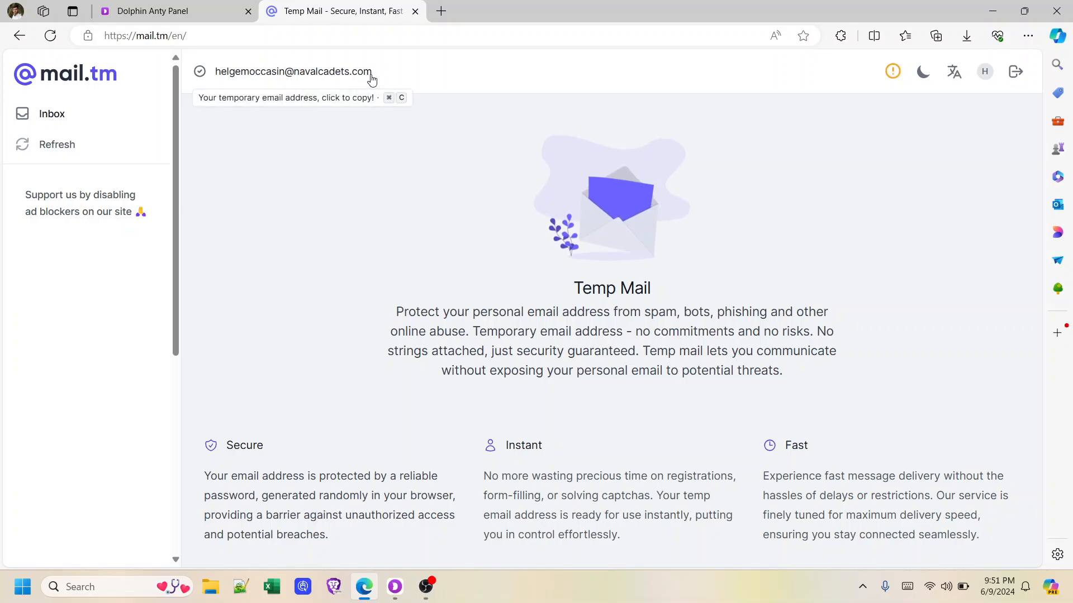
drag(372, 77, 199, 72)
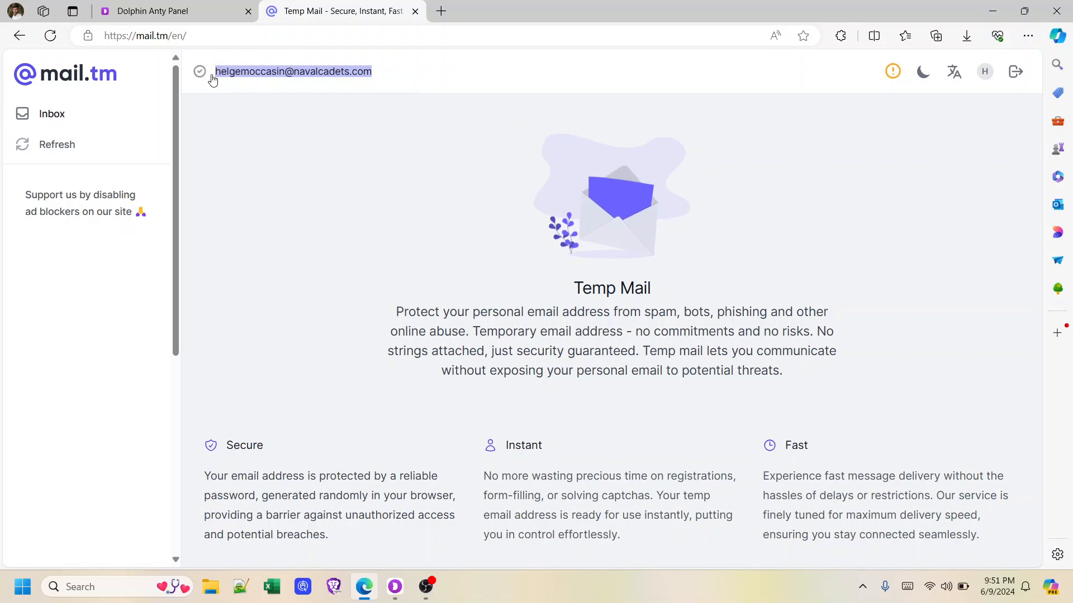
right_click(211, 76)
click(267, 139)
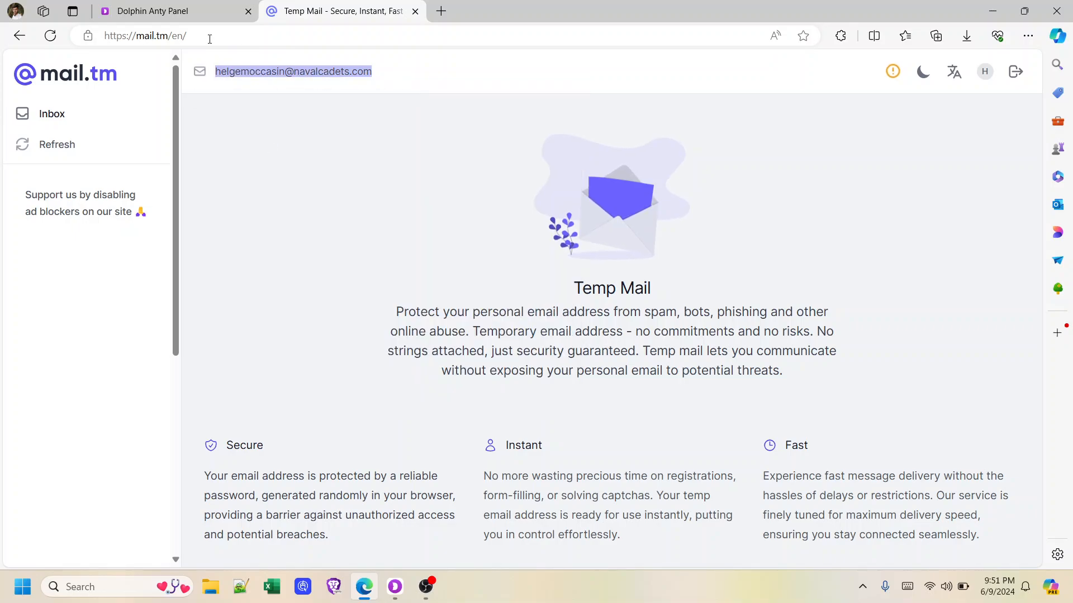
click(165, 10)
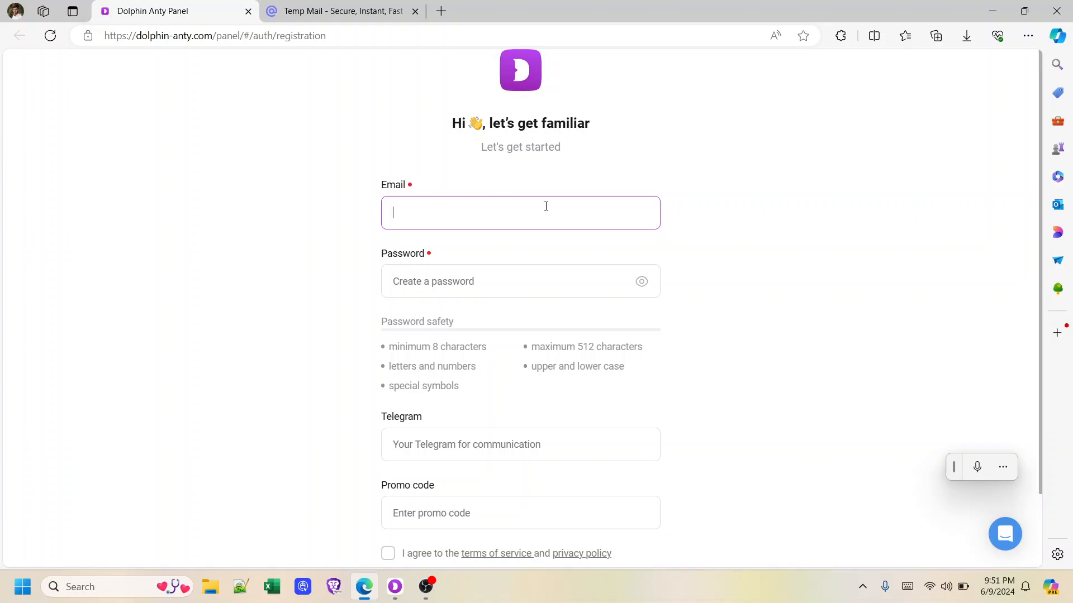
Paste the temporary address into Email, type the account password and reveal it
right_click(504, 209)
click(556, 390)
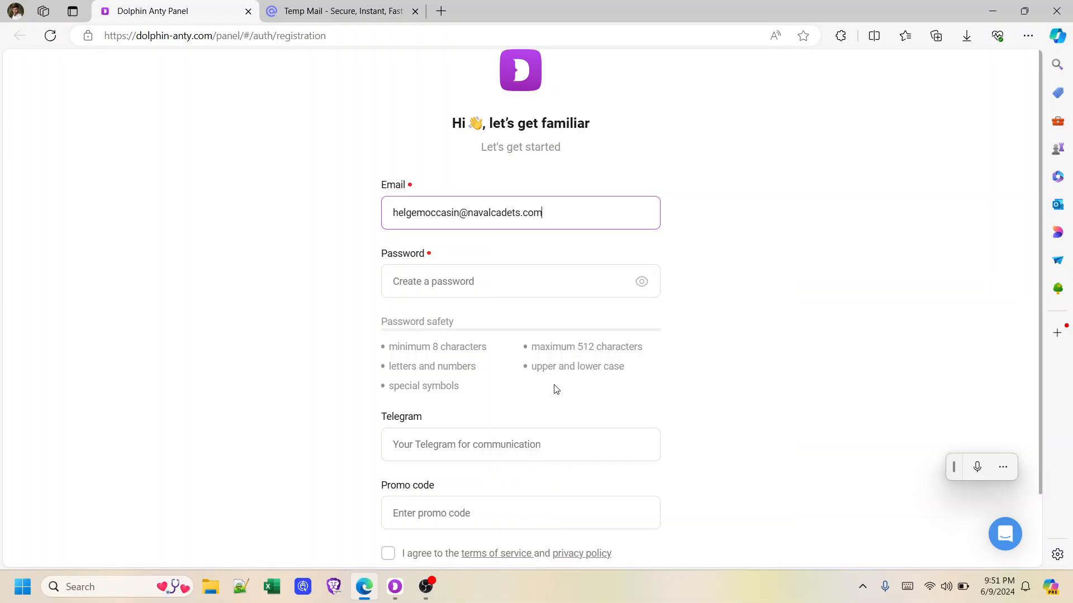
click(432, 281)
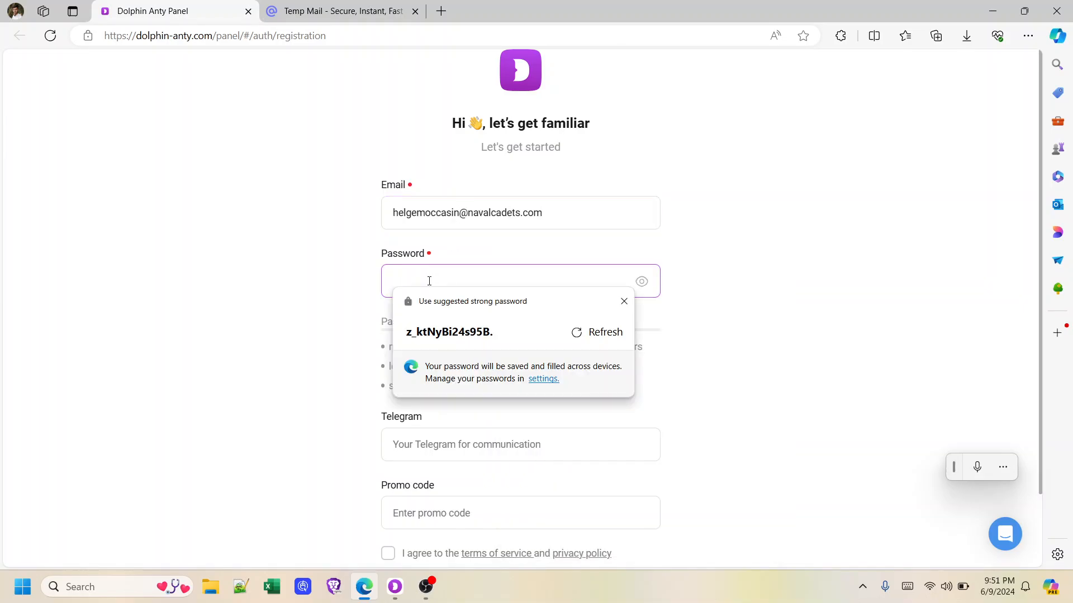
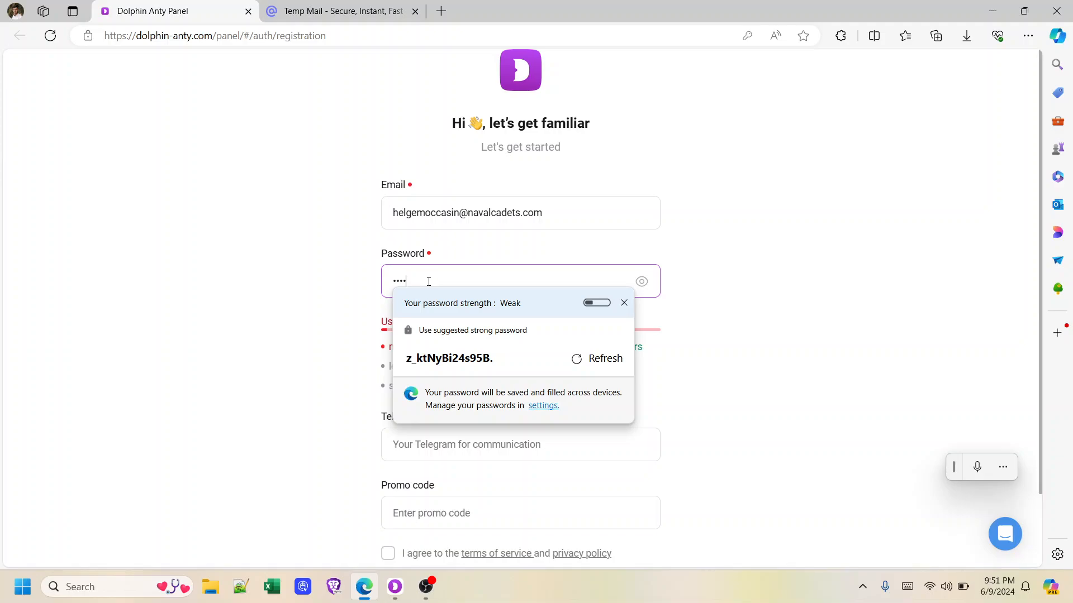
click(640, 292)
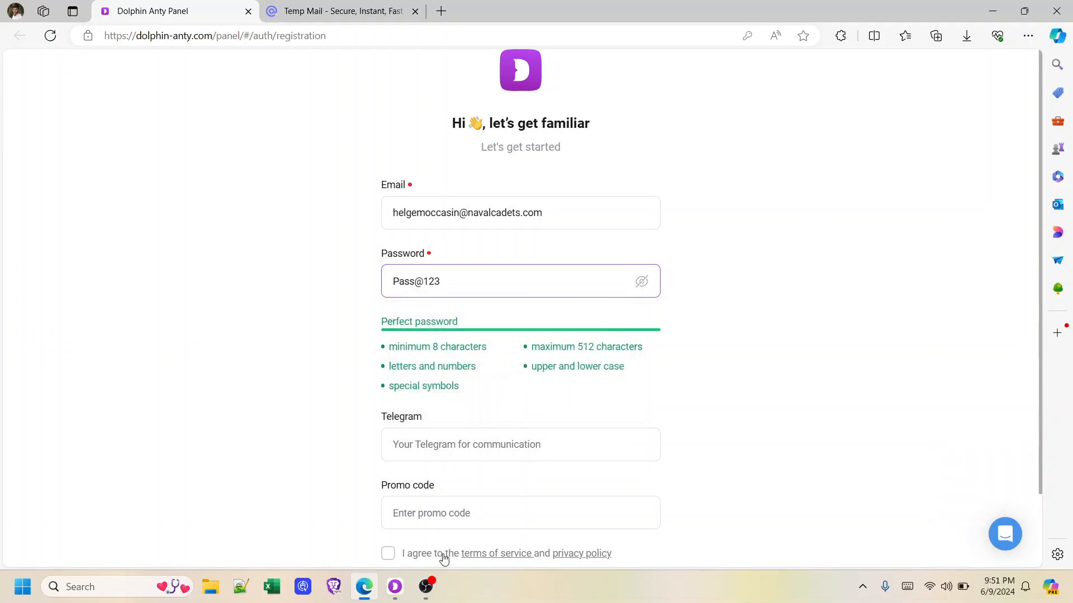
Skip the Telegram and promo code fields, accept the terms and create the account
scroll(447, 258, down, 2)
click(425, 362)
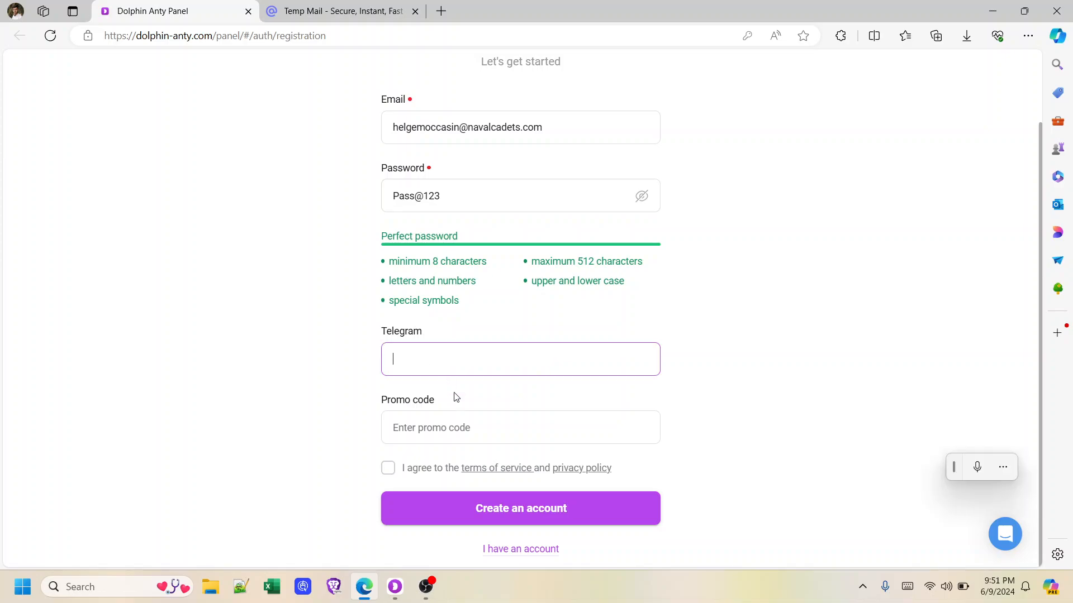
click(461, 422)
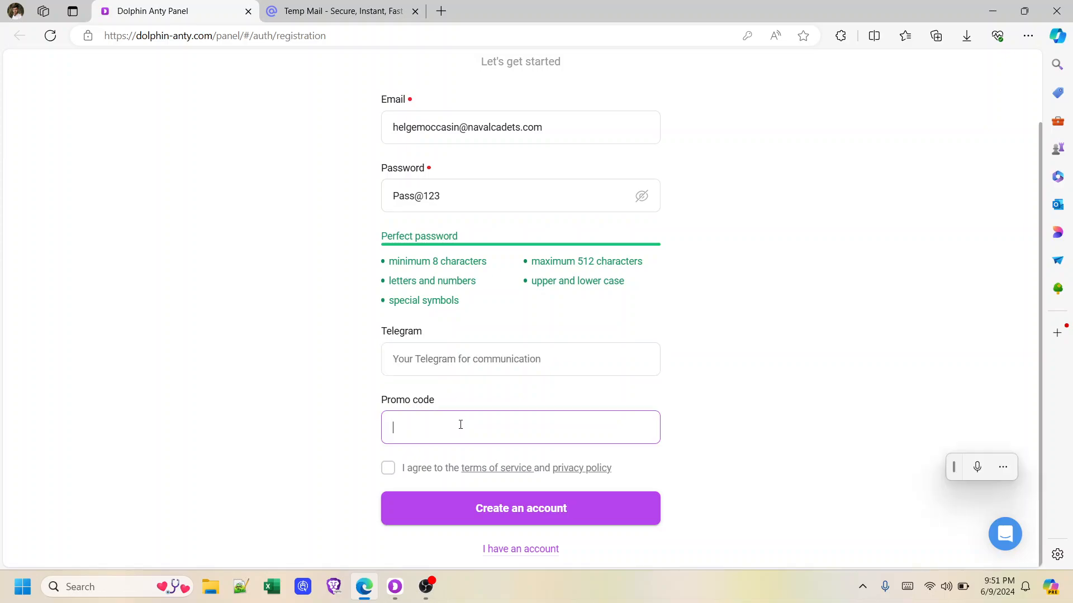
click(389, 469)
click(533, 511)
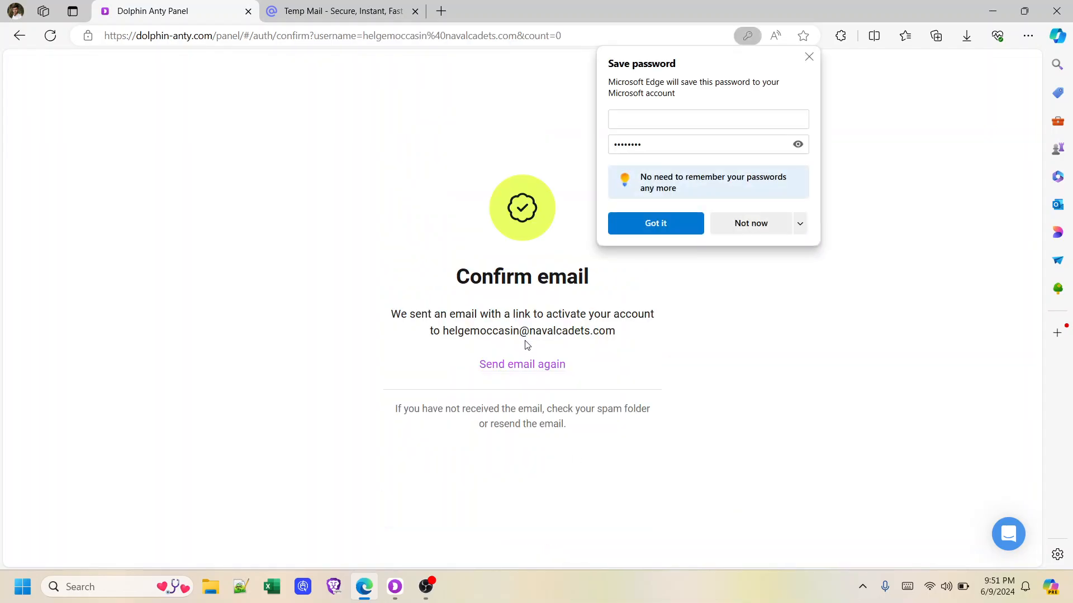
drag(598, 275, 427, 292)
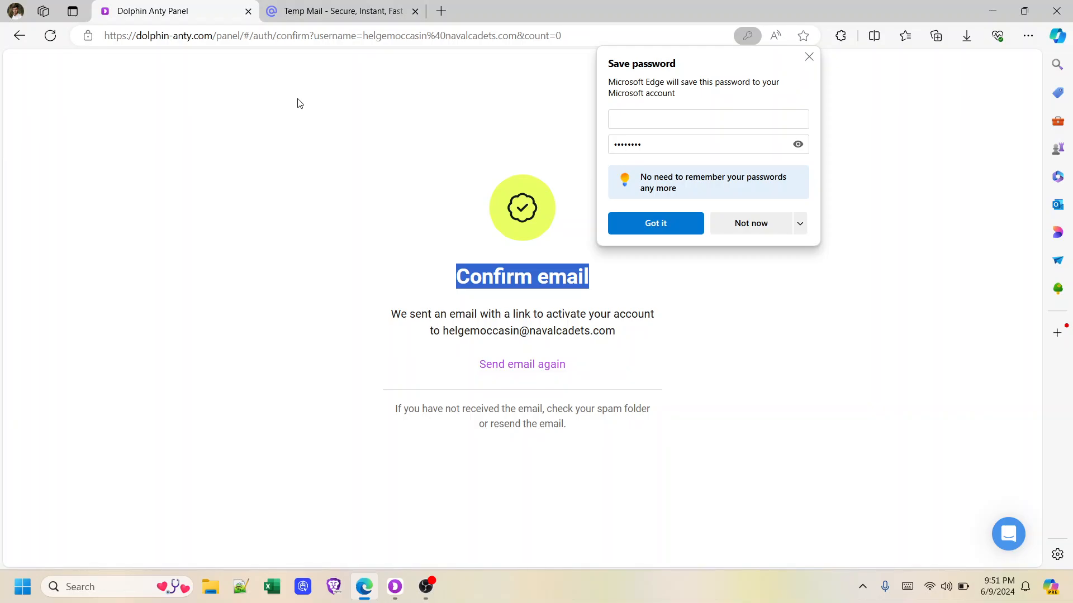
Open the Dolphin{anty} message in the mail.tm inbox and follow its Confirm email button
click(316, 14)
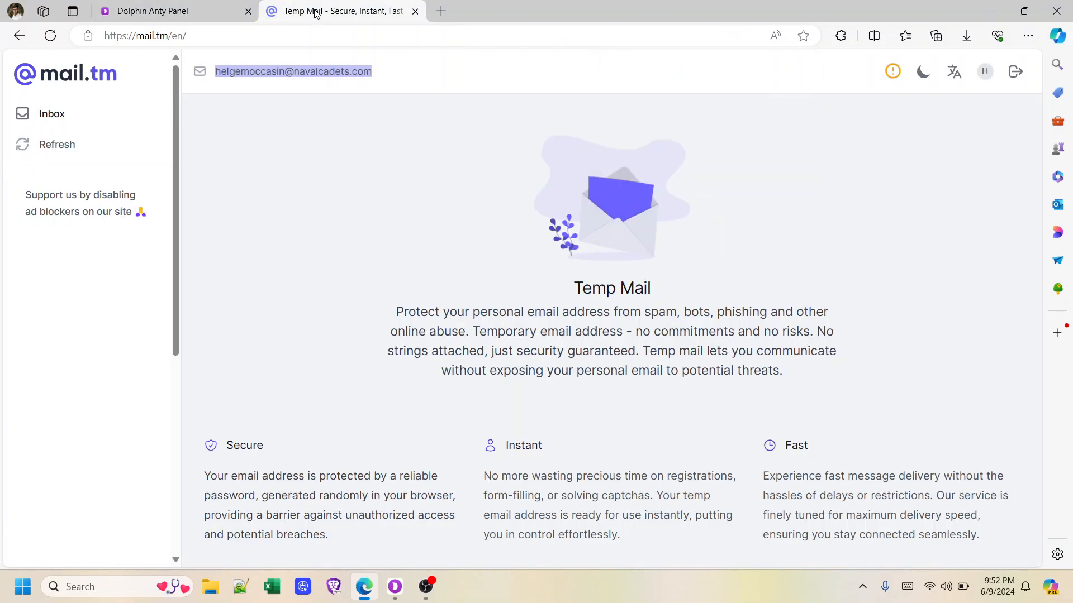
click(594, 243)
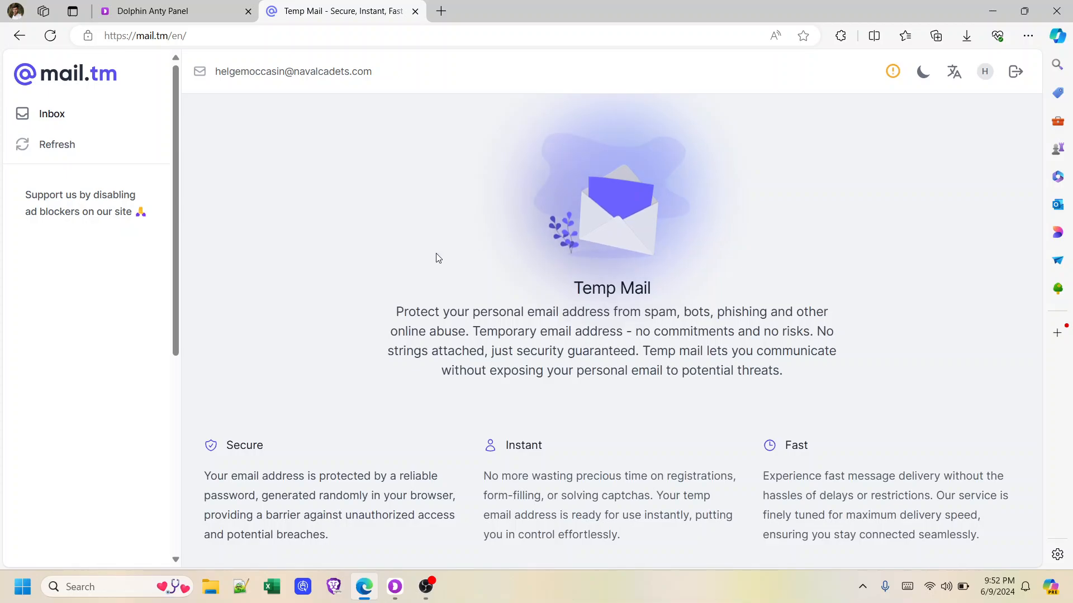
click(48, 159)
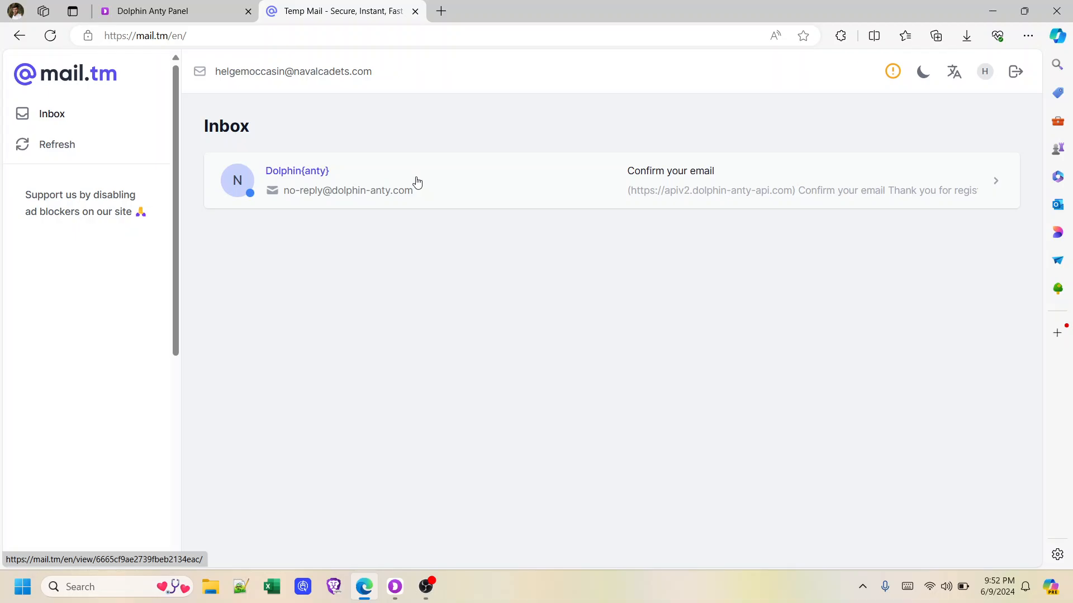
click(417, 182)
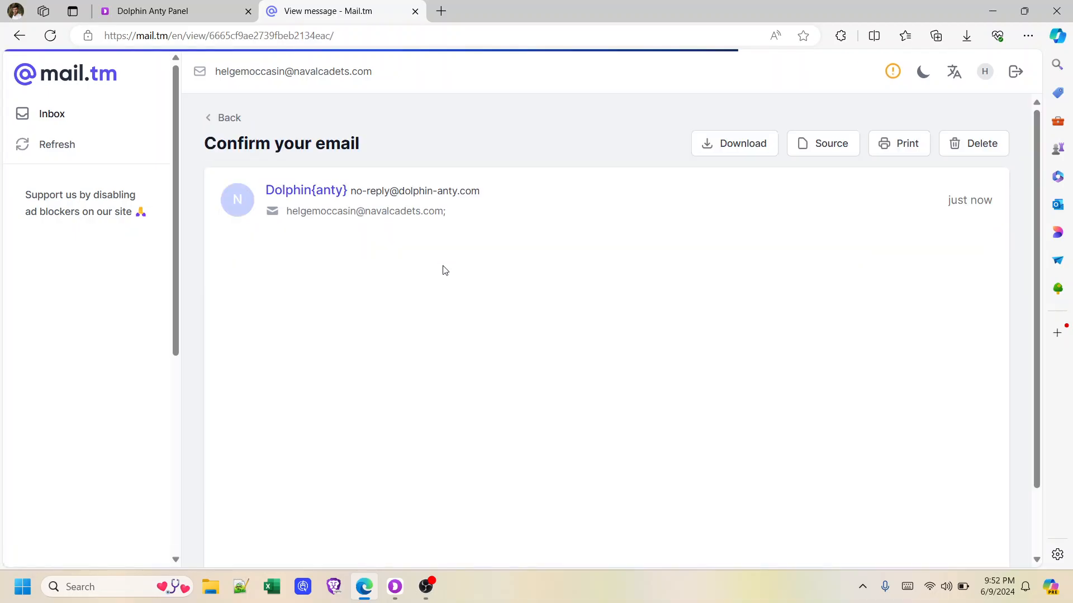
scroll(445, 269, down, 4)
scroll(450, 271, up, 4)
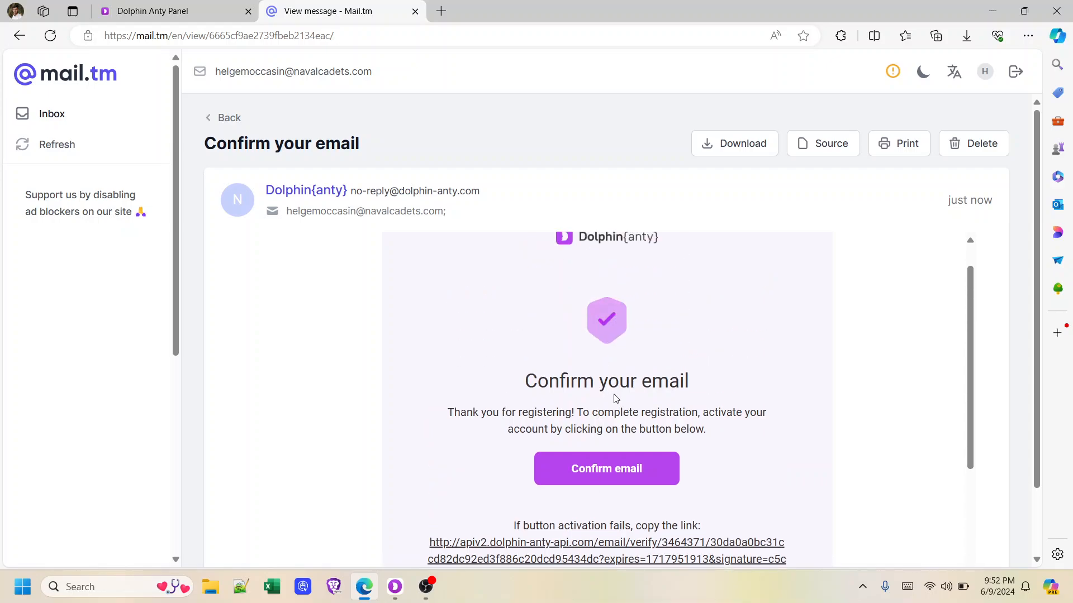
scroll(616, 397, down, 2)
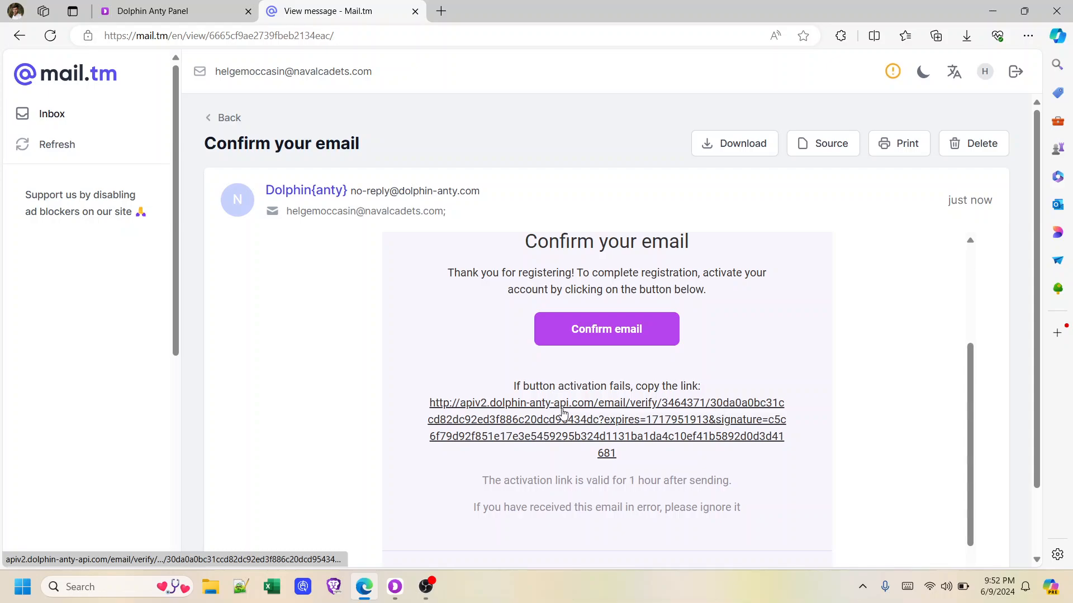
click(656, 340)
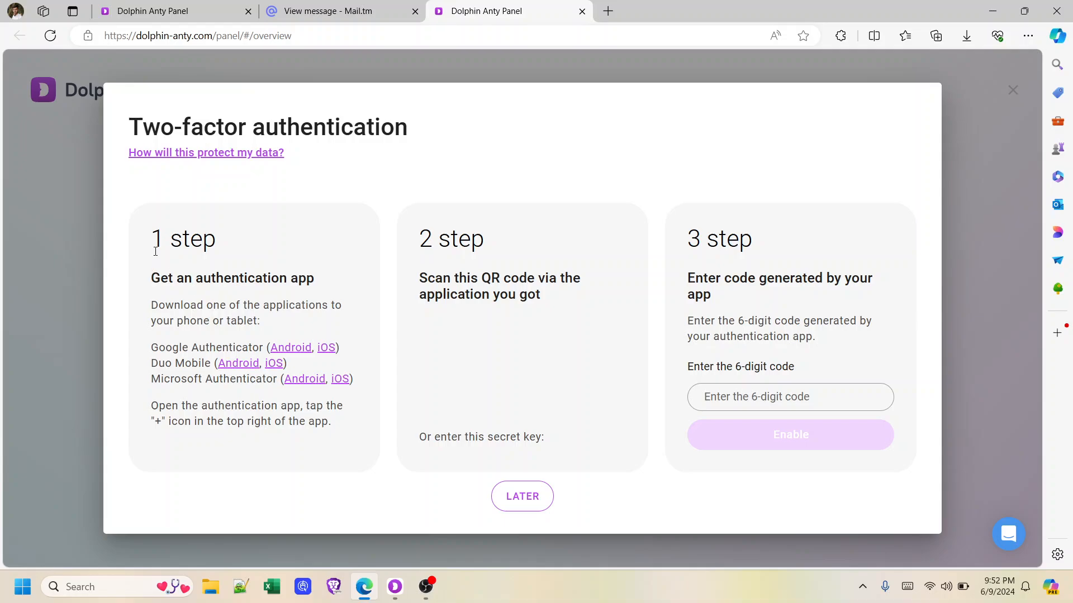
Read over the two-factor authentication setup steps, then reload the Dolphin Anty panel
drag(157, 244, 216, 240)
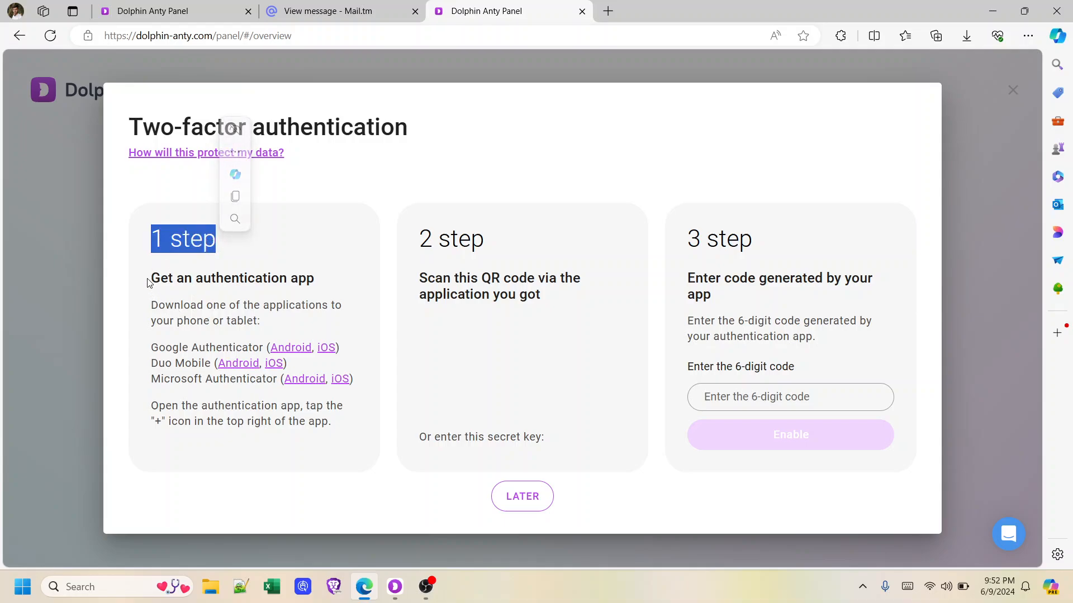
click(165, 280)
drag(166, 280, 317, 284)
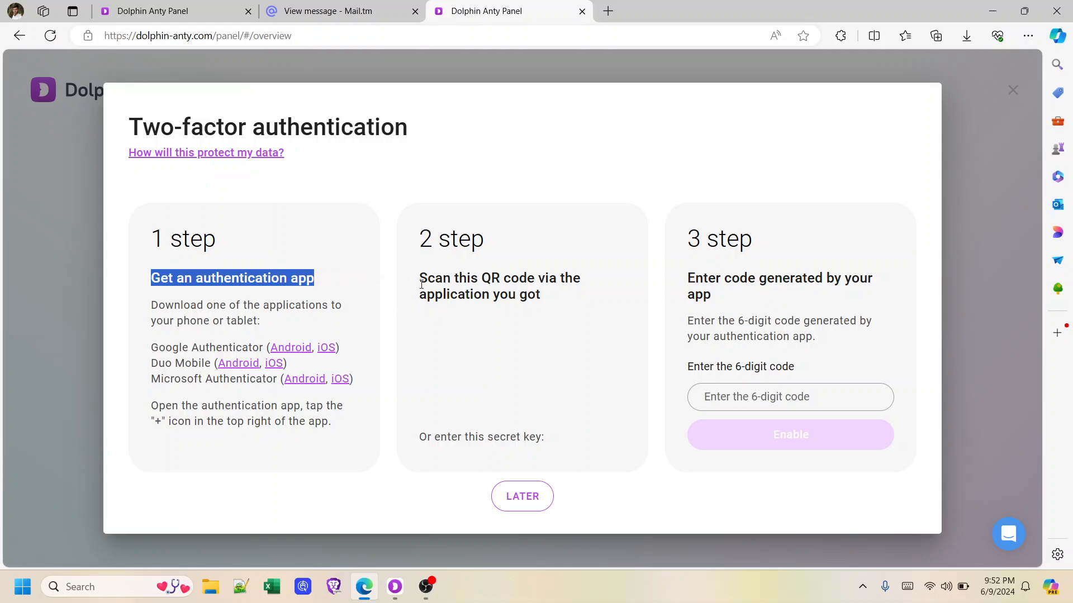
click(50, 44)
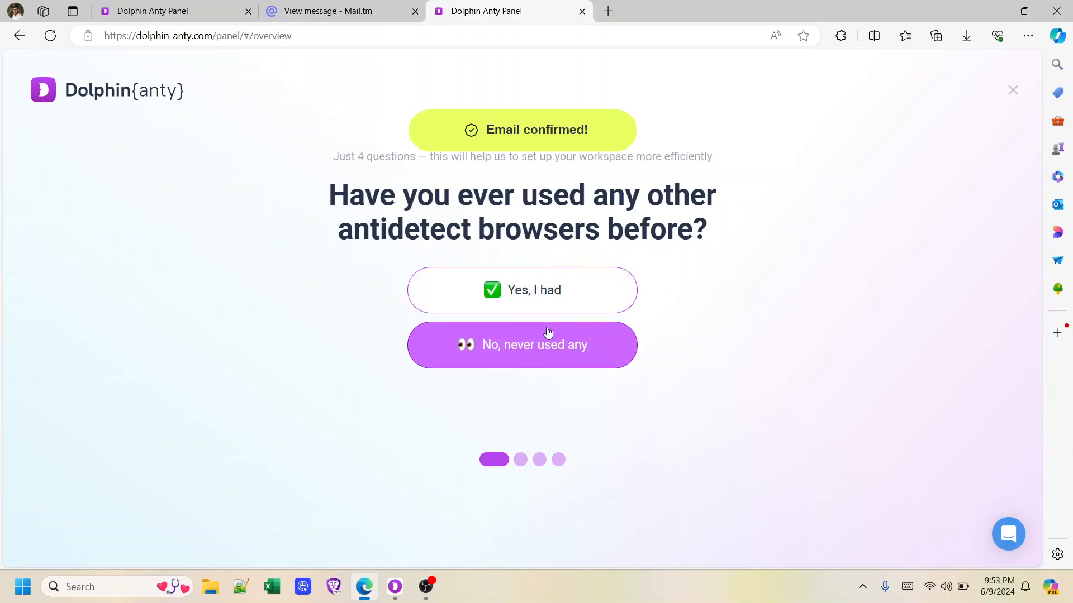
Answer the survey: no antidetect used, Crowd Marketing/SEO/SMM, 1000+ profiles, working alone
click(590, 354)
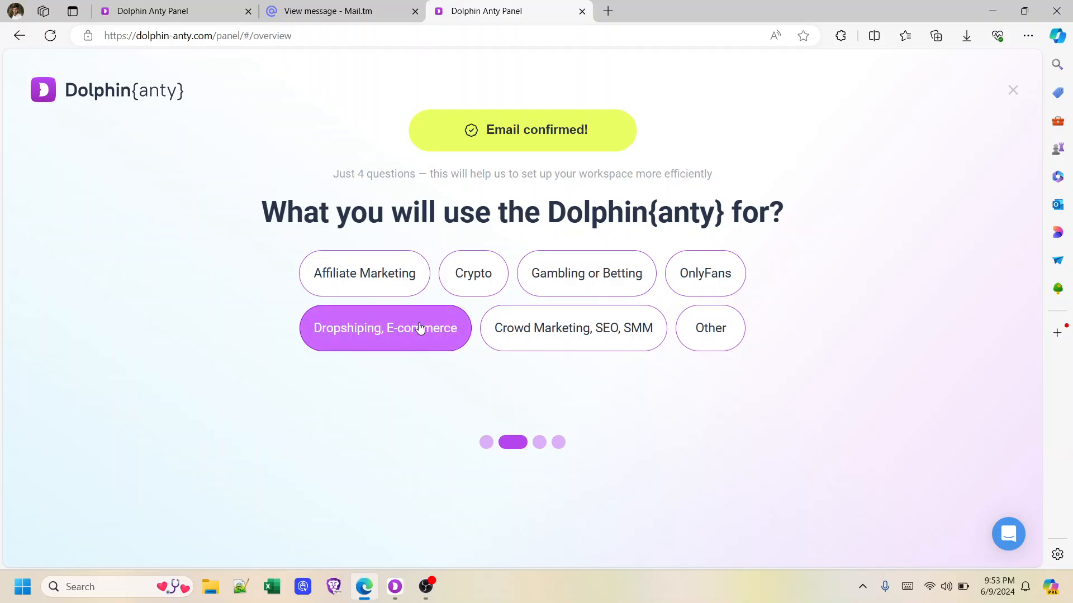
click(642, 327)
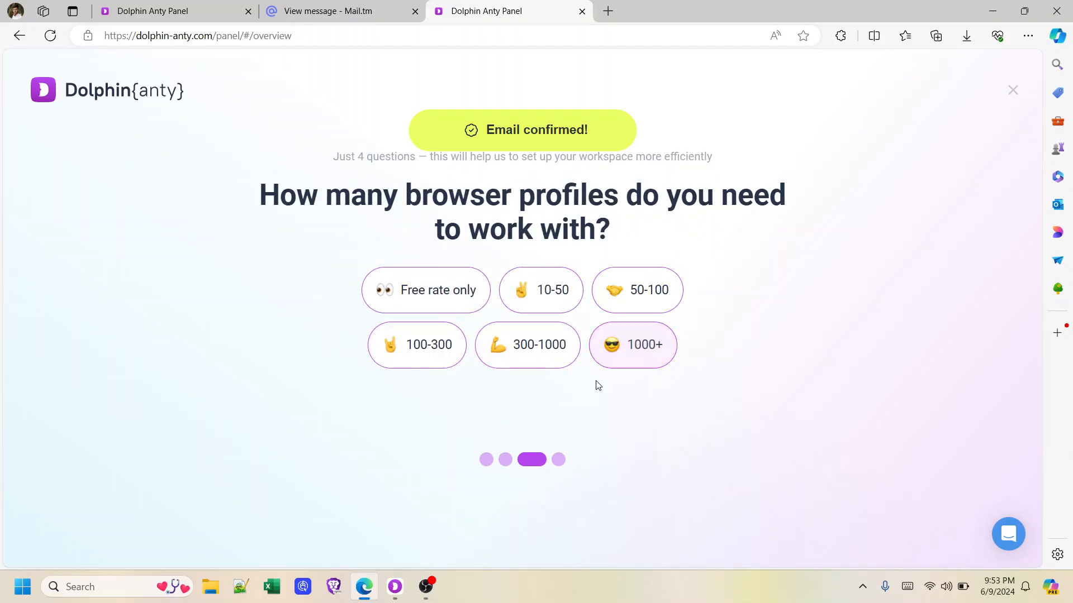
click(629, 358)
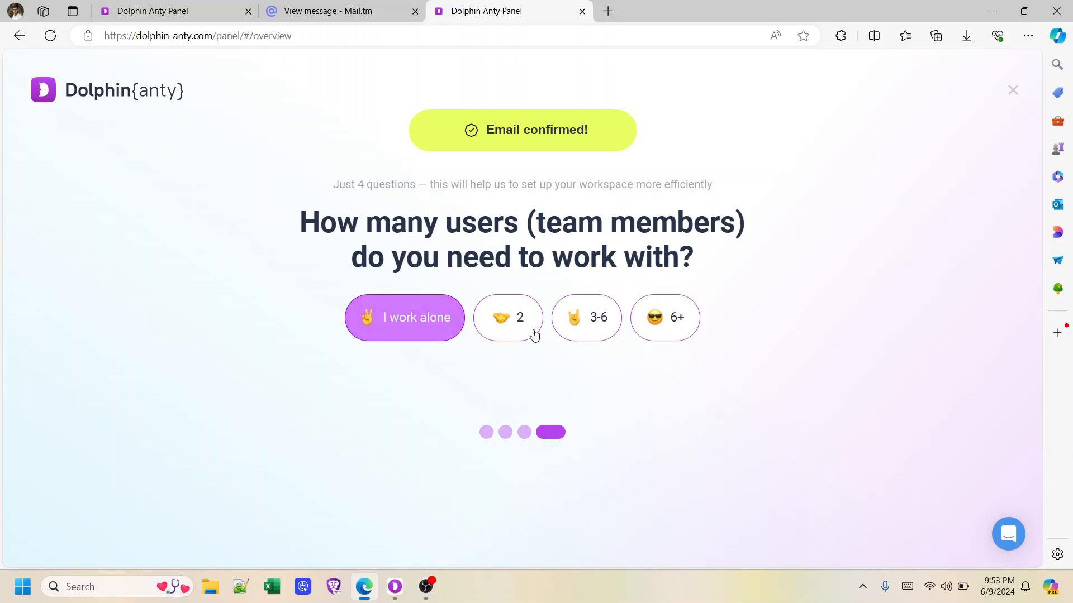
click(433, 330)
click(596, 396)
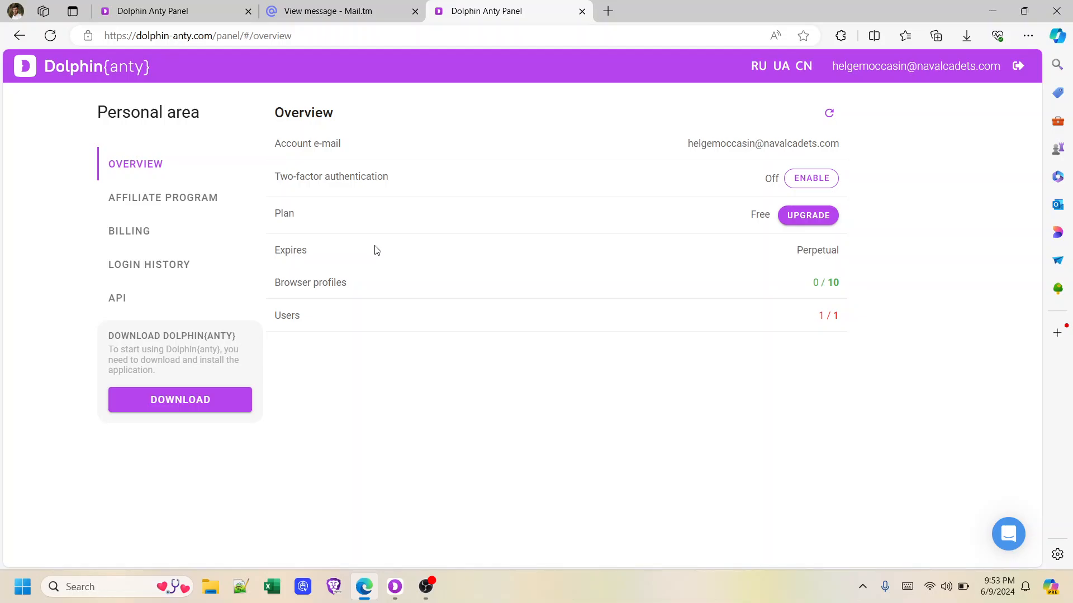
Start enabling two-factor authentication from the web panel Overview to reach its QR code setup page
drag(293, 176, 391, 177)
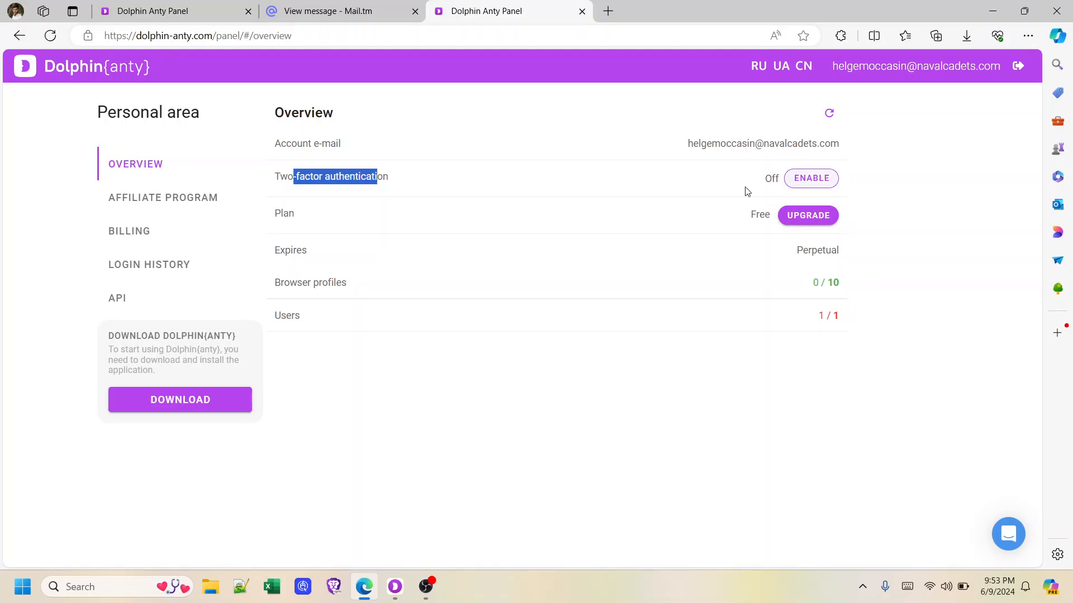
click(448, 191)
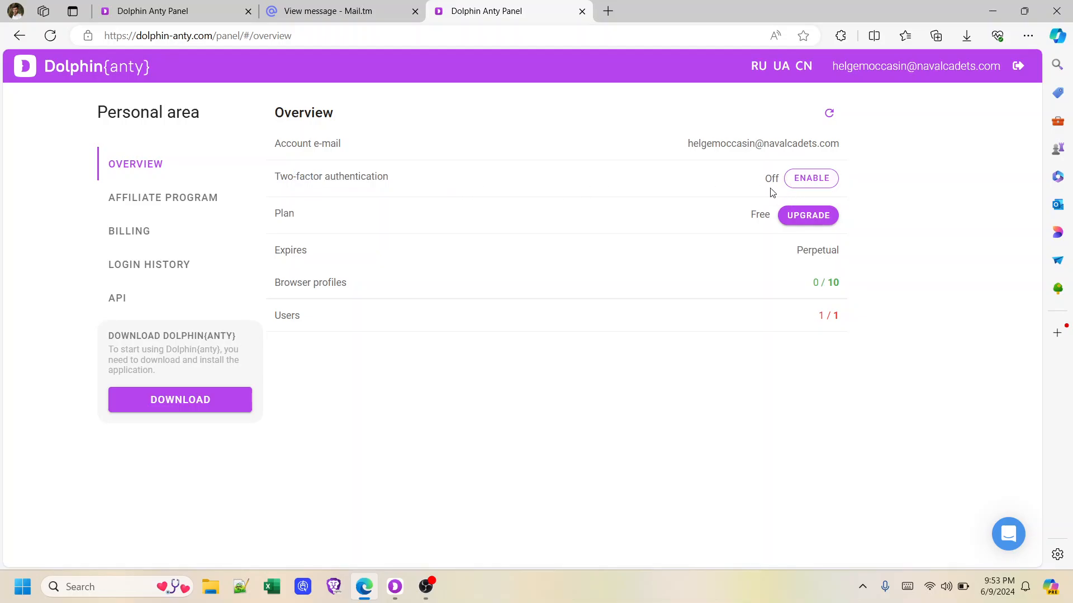
click(818, 182)
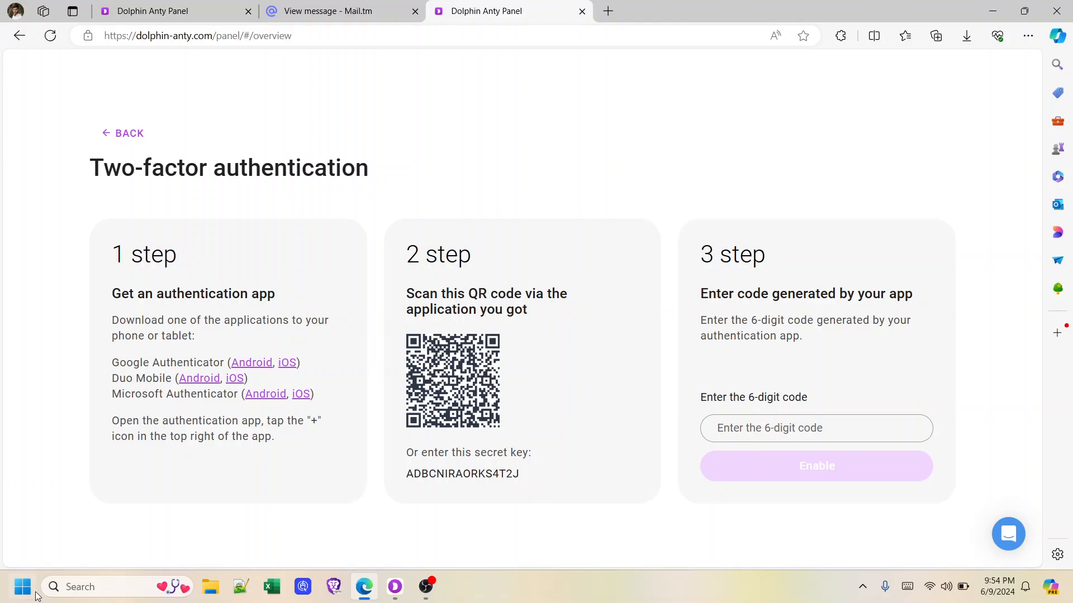
click(23, 586)
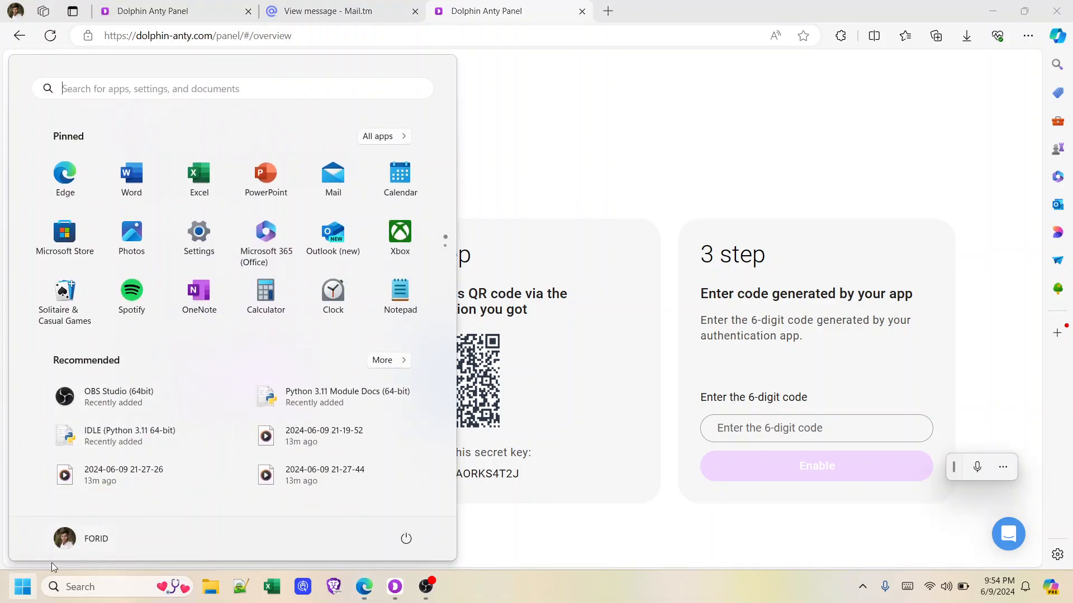
click(21, 586)
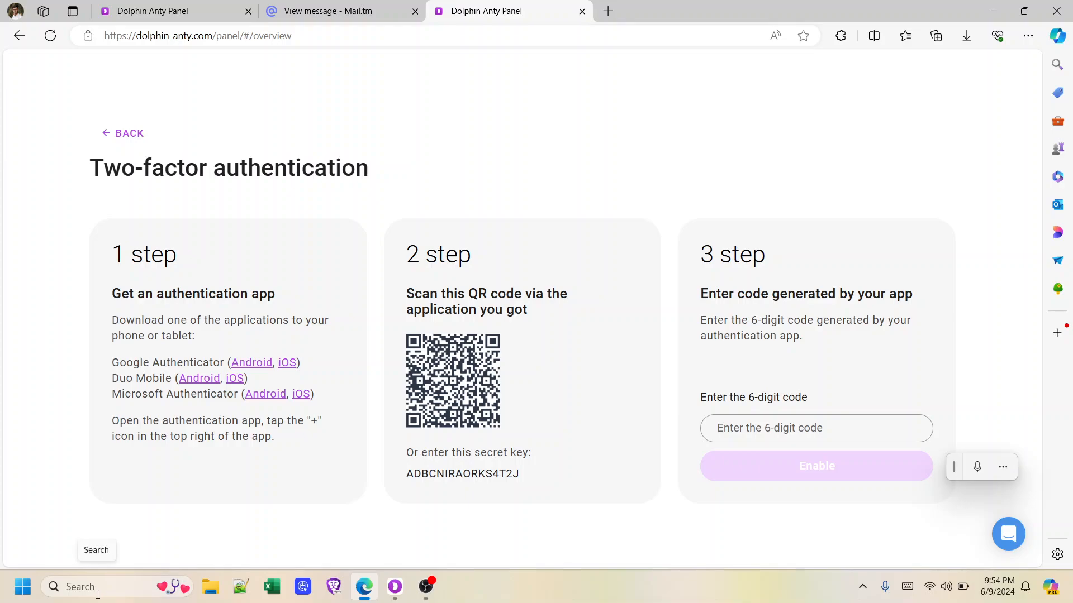
key(alt+space)
text(wiew)
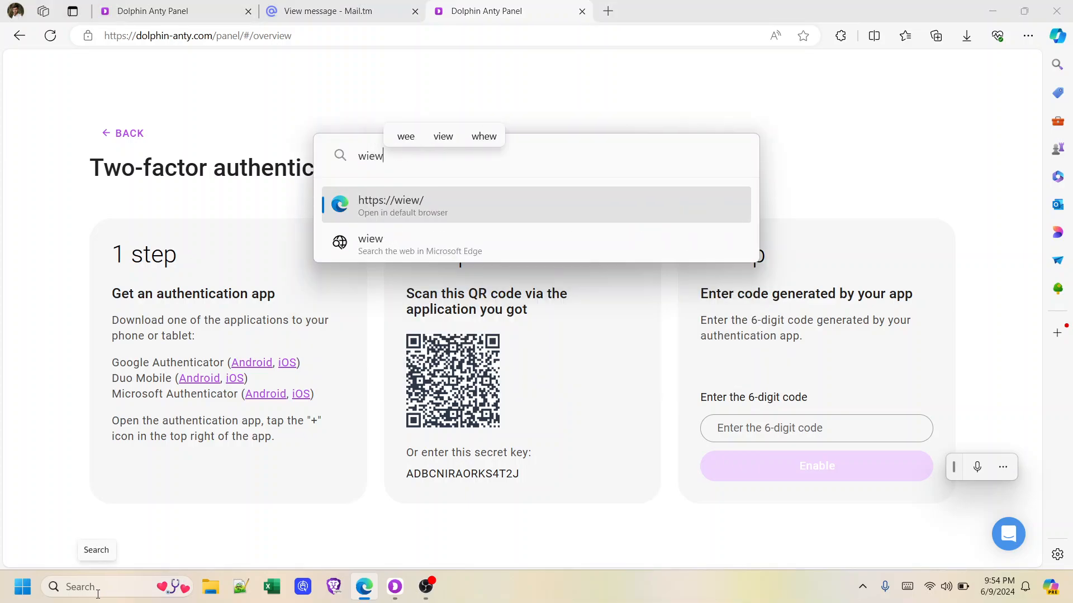
key(BackSpace)
key(BackSpace)
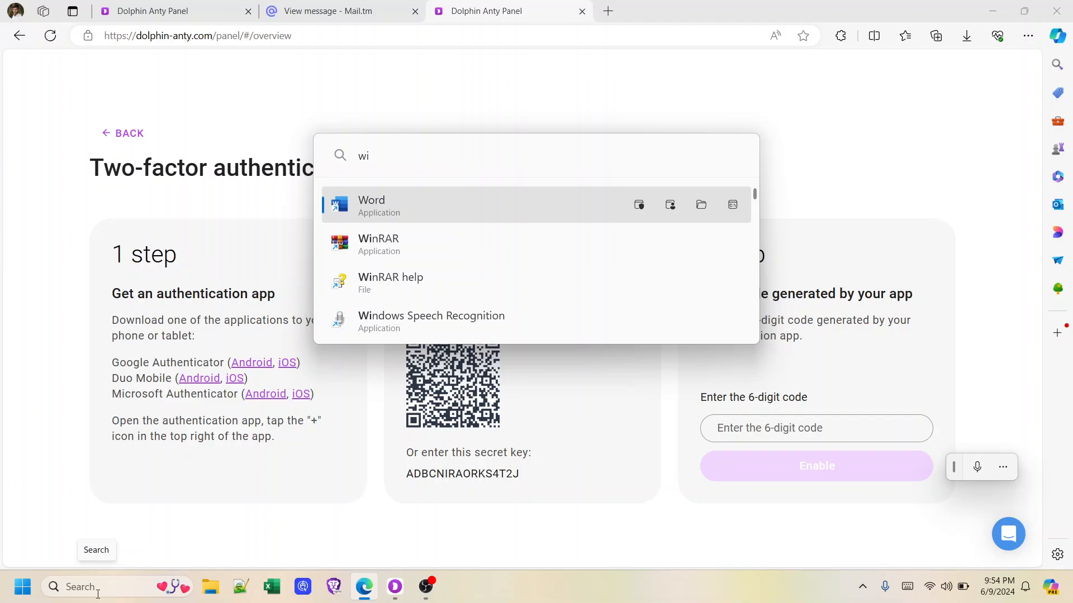
text(re)
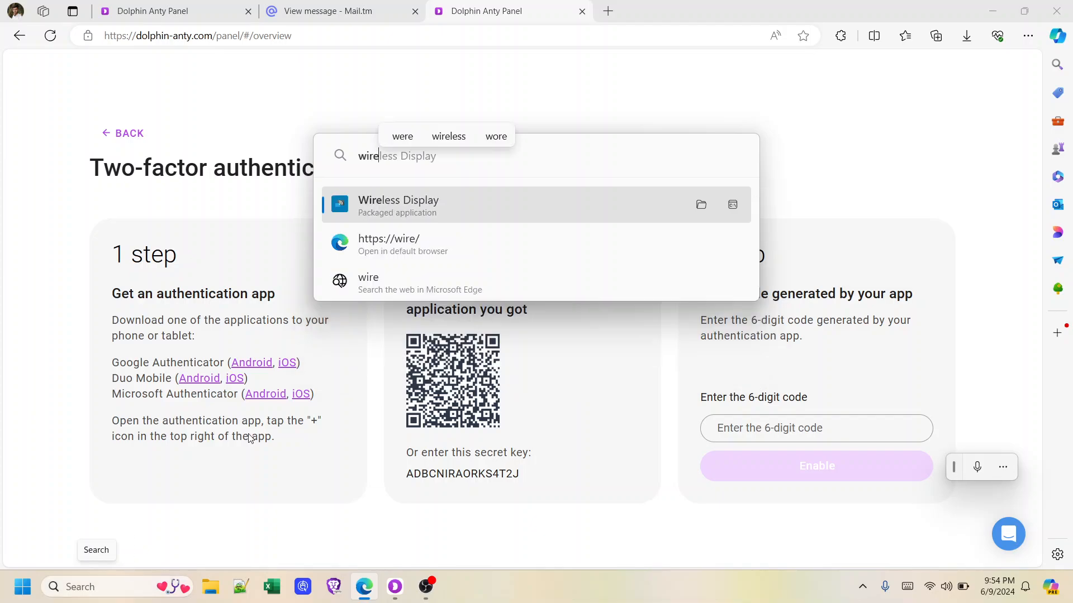
click(424, 207)
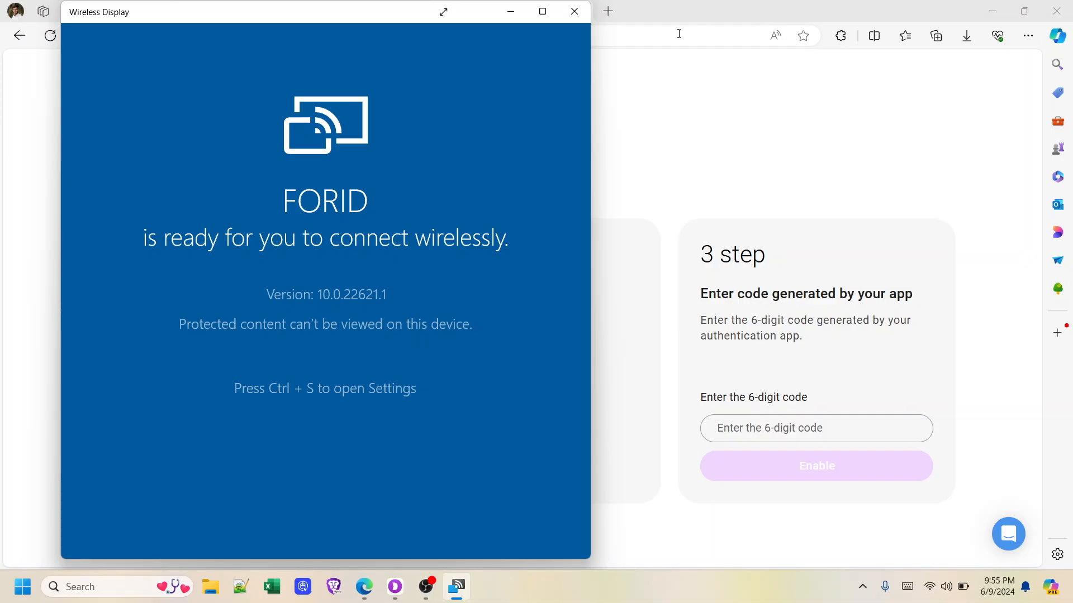
click(576, 12)
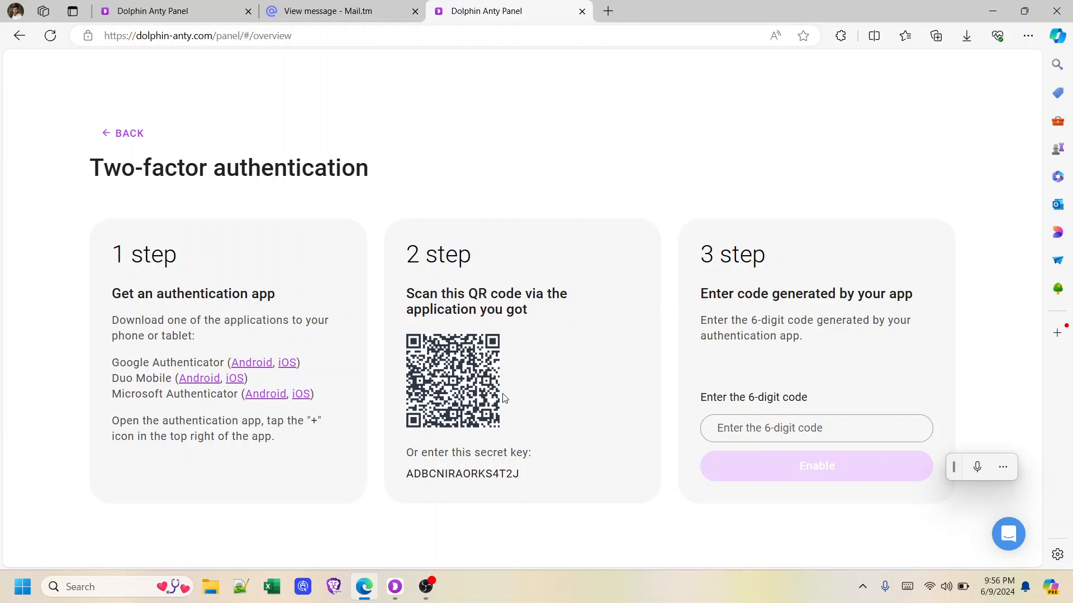
Enable two-factor authentication with the authenticator code, then reset the backup codes and submit
click(803, 427)
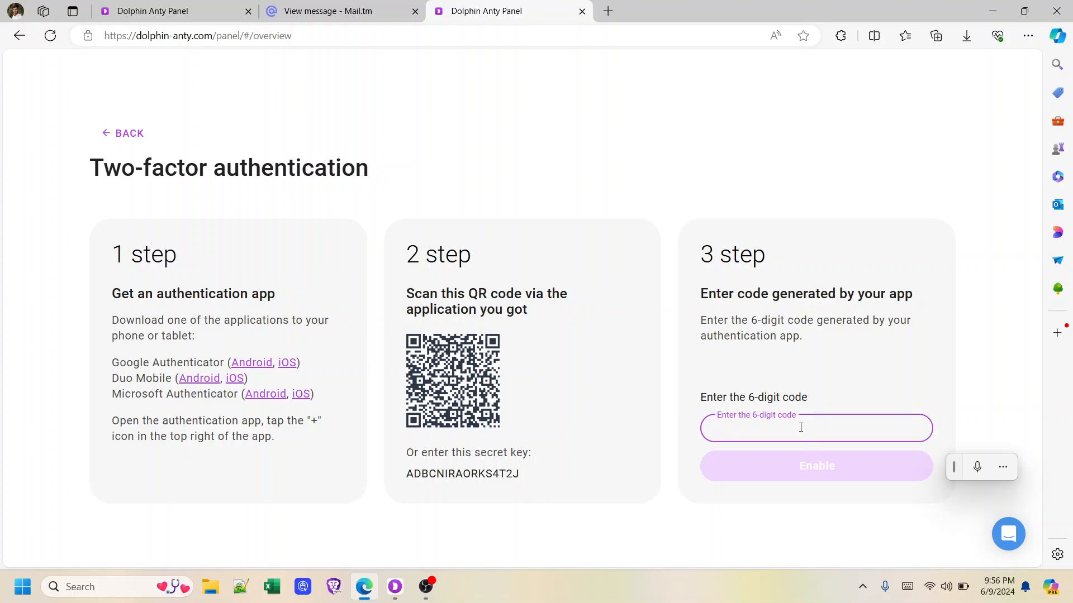
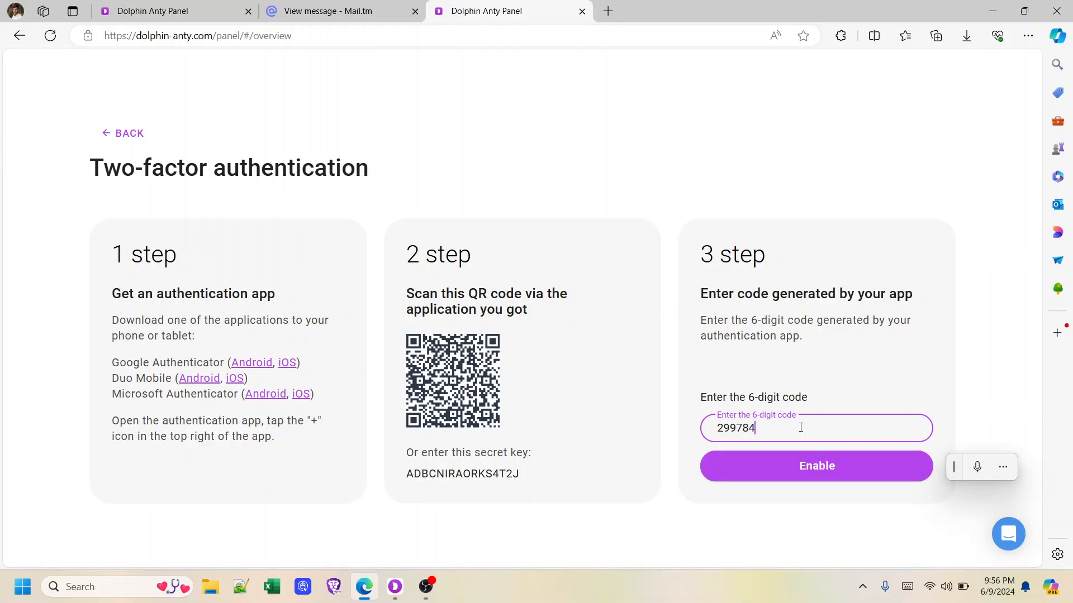
click(815, 472)
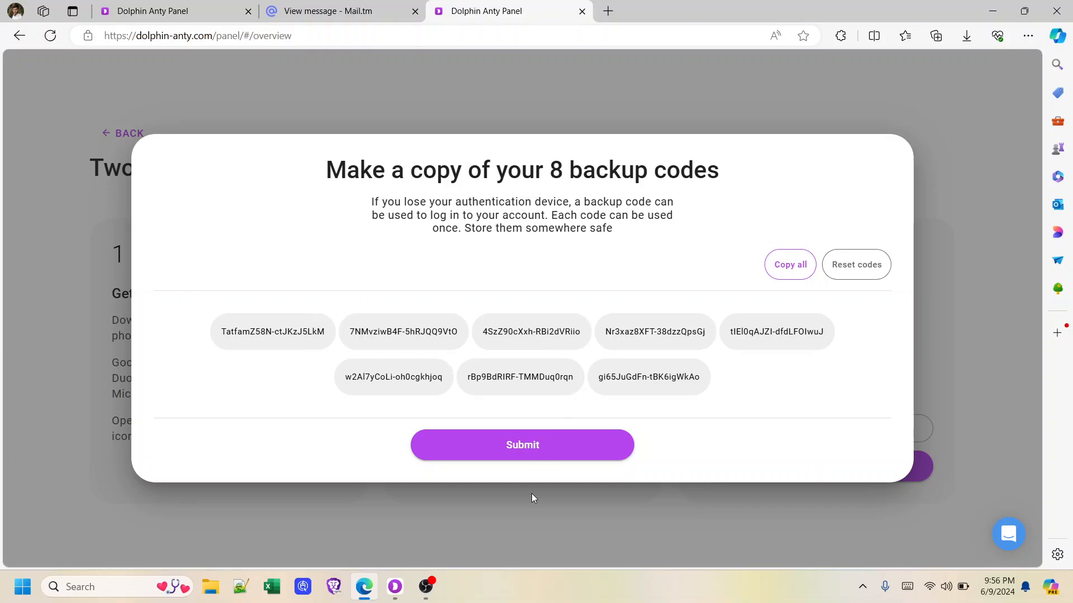
click(843, 263)
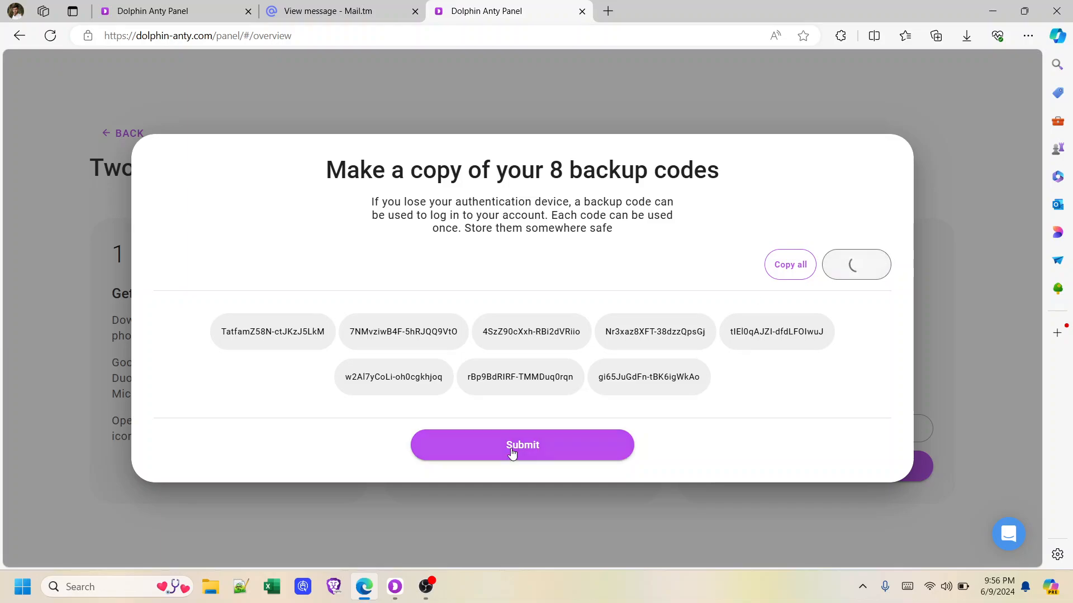
click(512, 454)
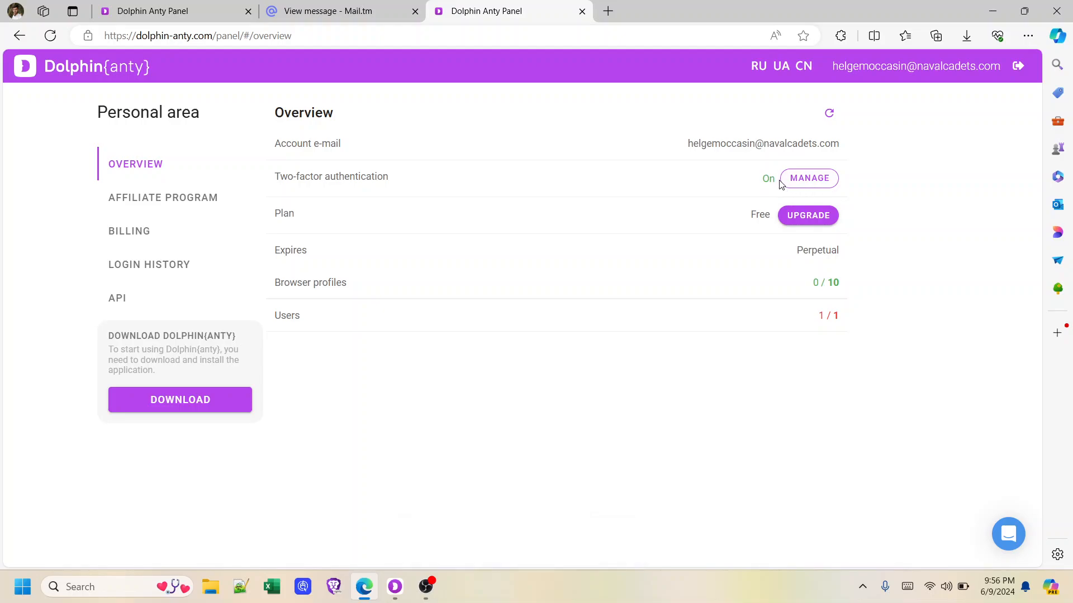
Turn off two-factor authentication under Manage, confirming with the authenticator code
click(804, 177)
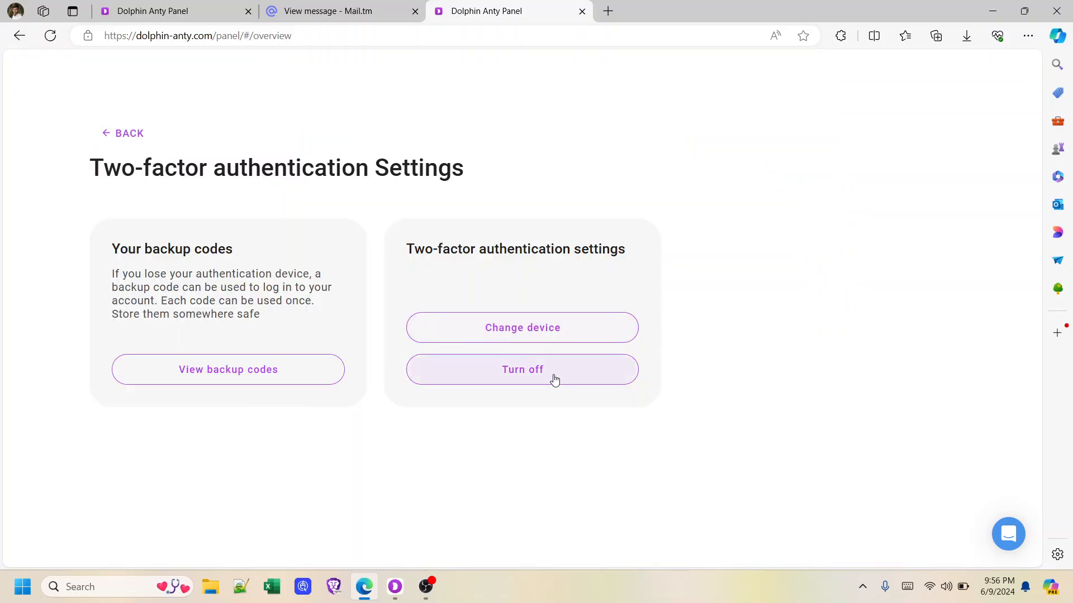
click(529, 378)
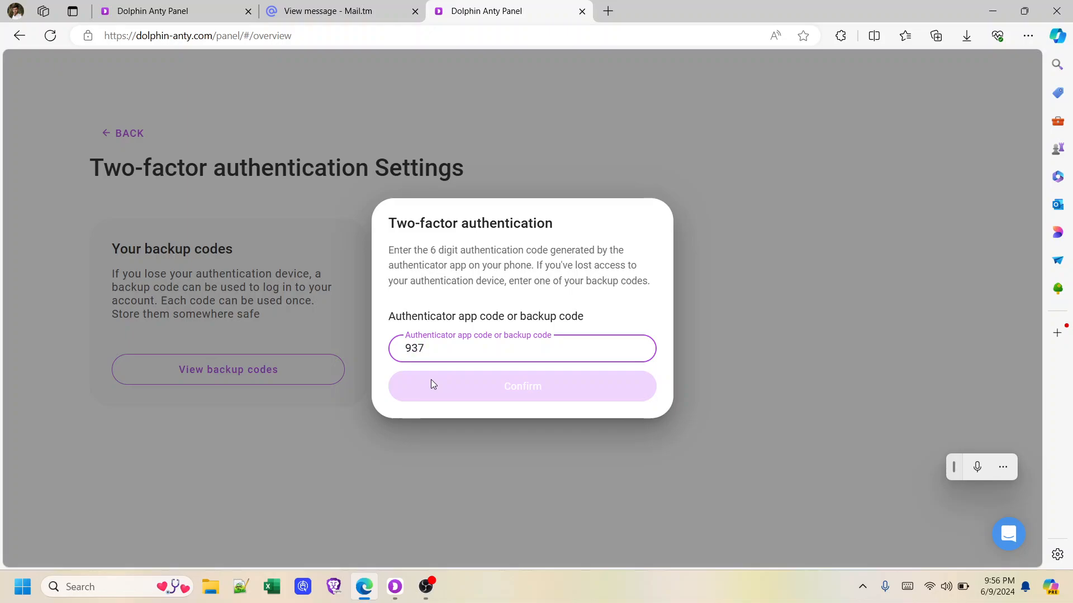
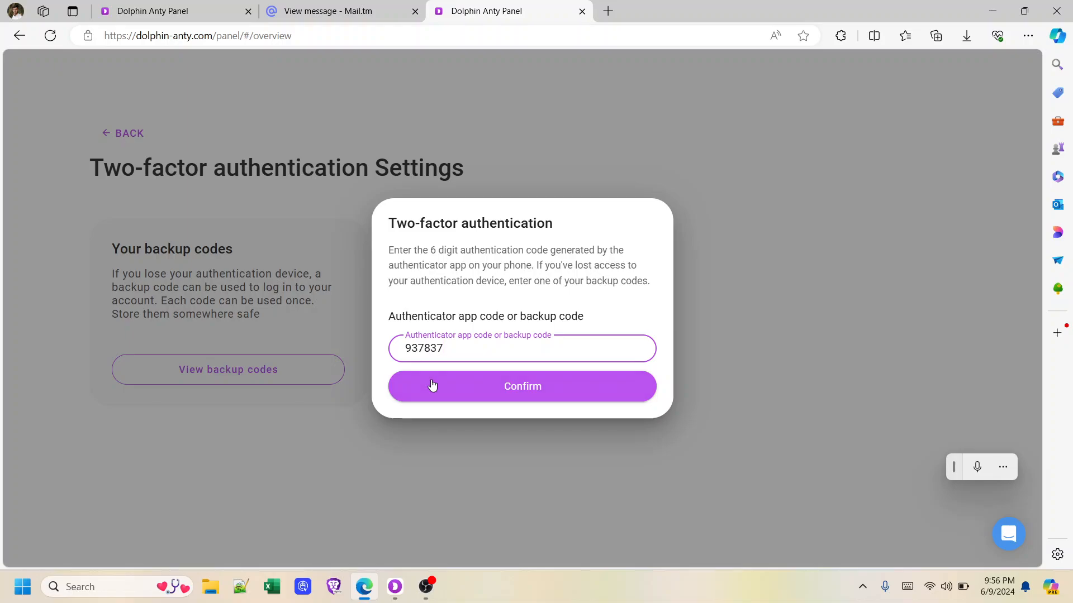
click(481, 385)
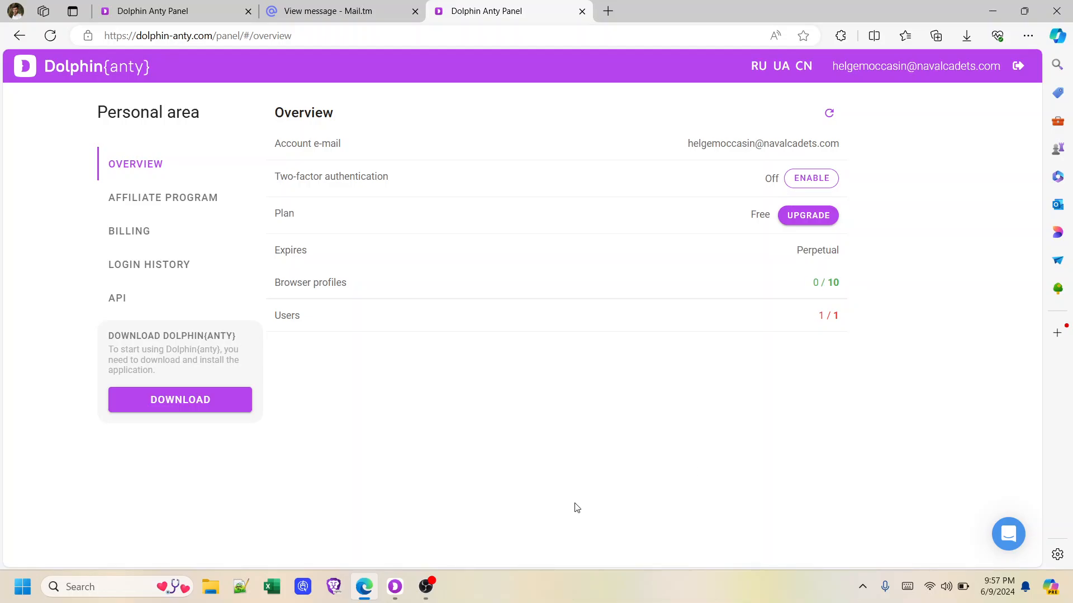
Sign in to the desktop app with the account email from clipboard history and the account password
click(398, 586)
click(543, 235)
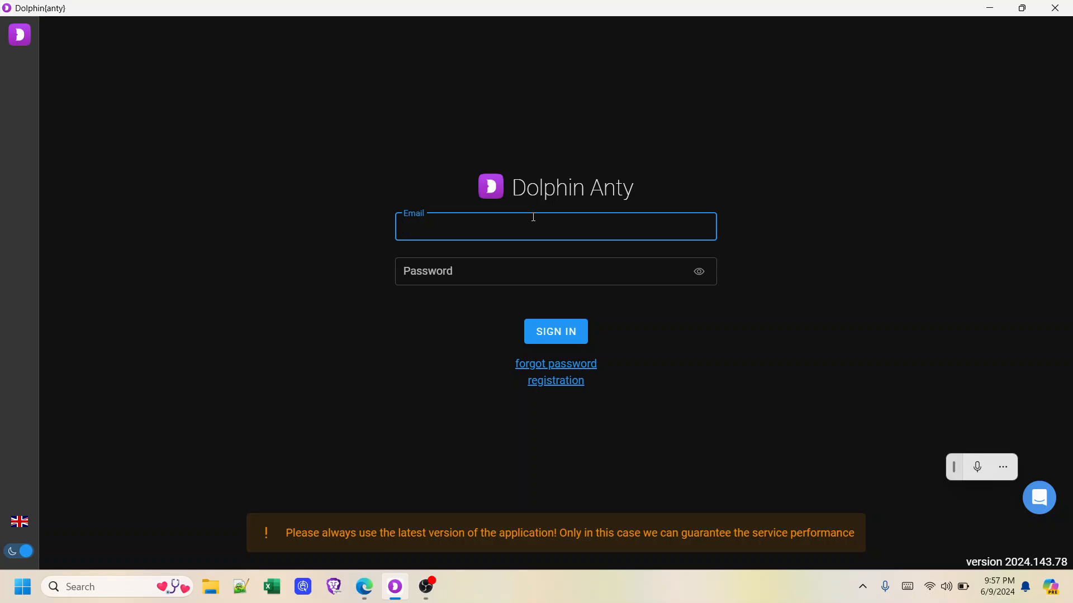
key(super+v)
scroll(548, 420, down, 1)
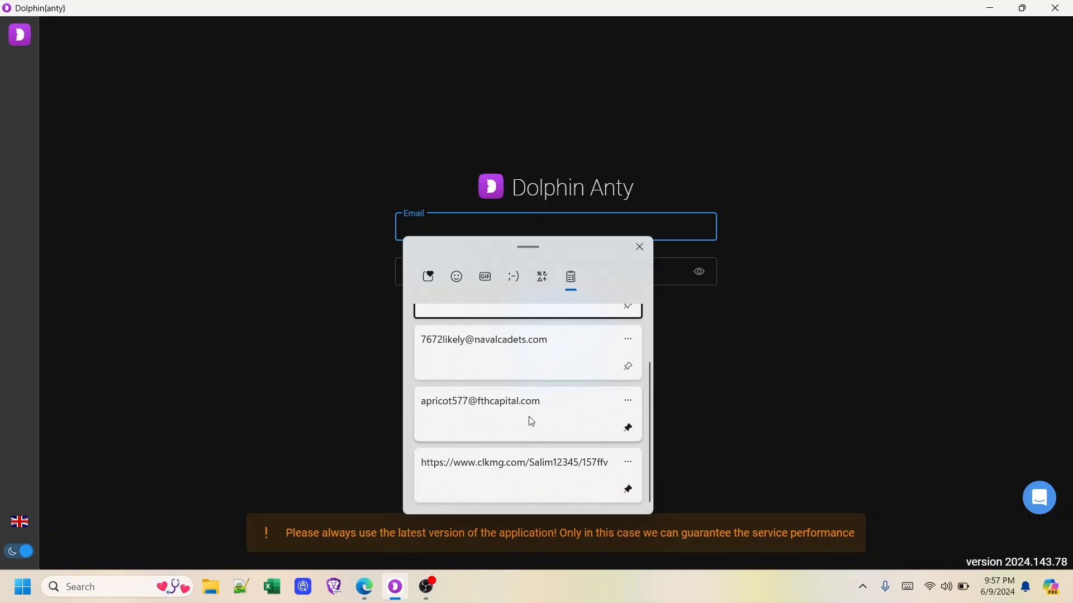
click(512, 424)
click(614, 277)
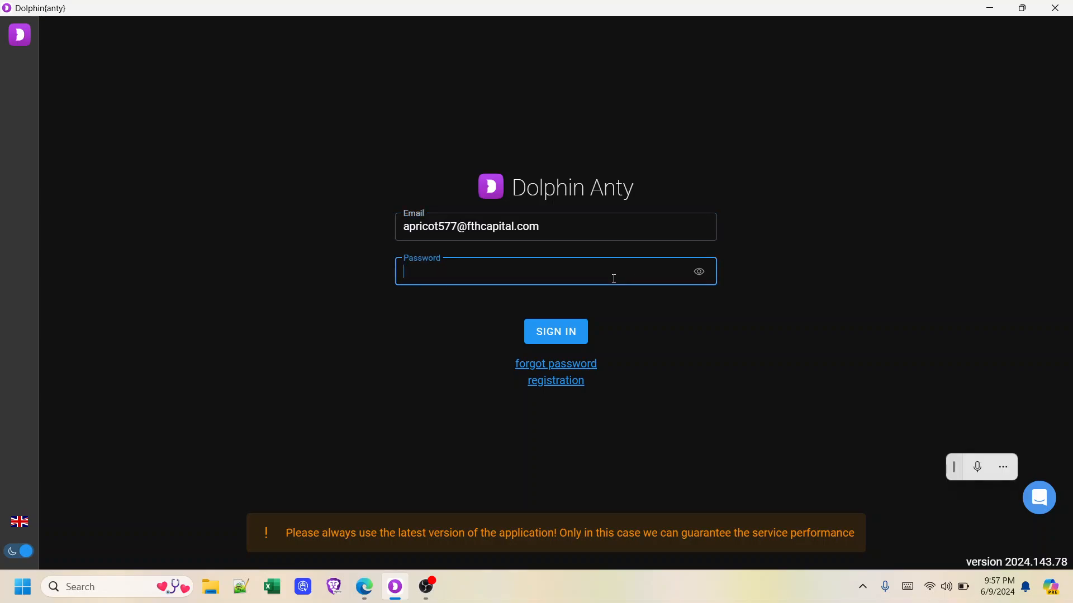
text(••••••••••)
click(556, 338)
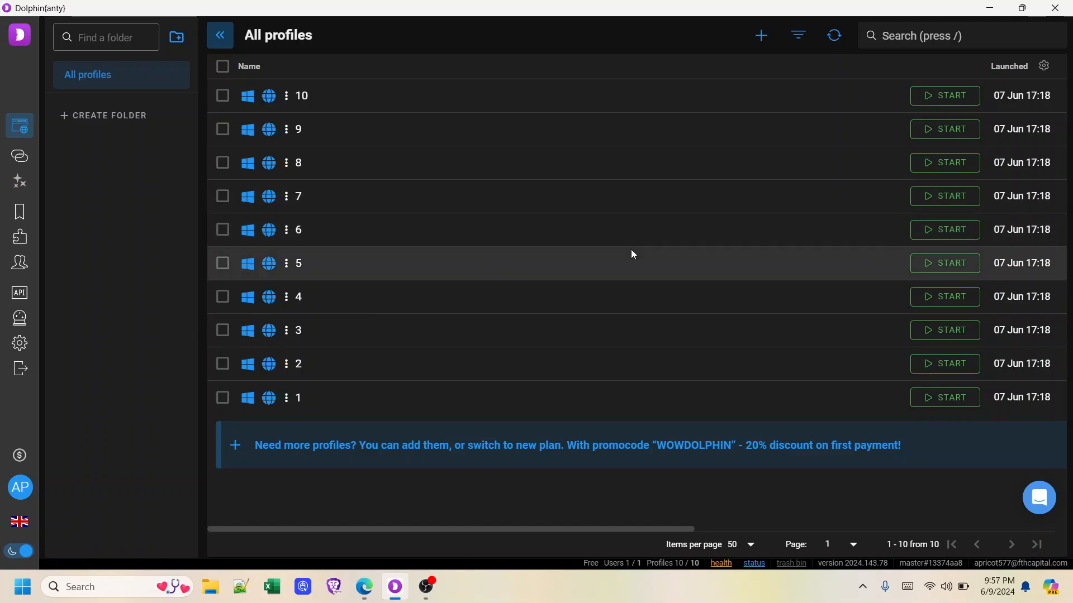
Select all ten profiles, permanently delete them, and collapse the folder panel
click(222, 67)
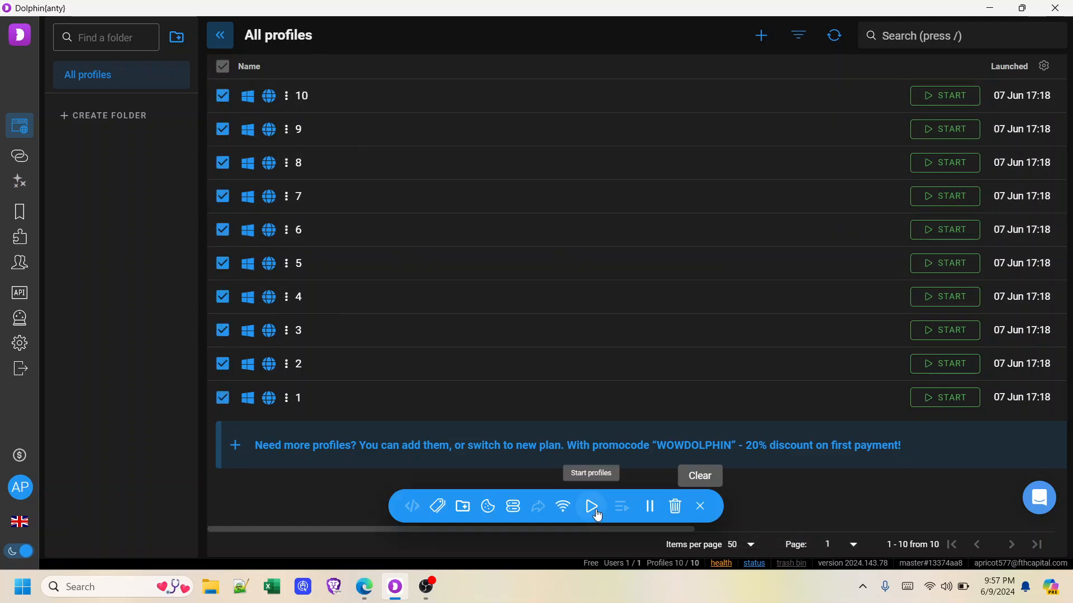
click(670, 507)
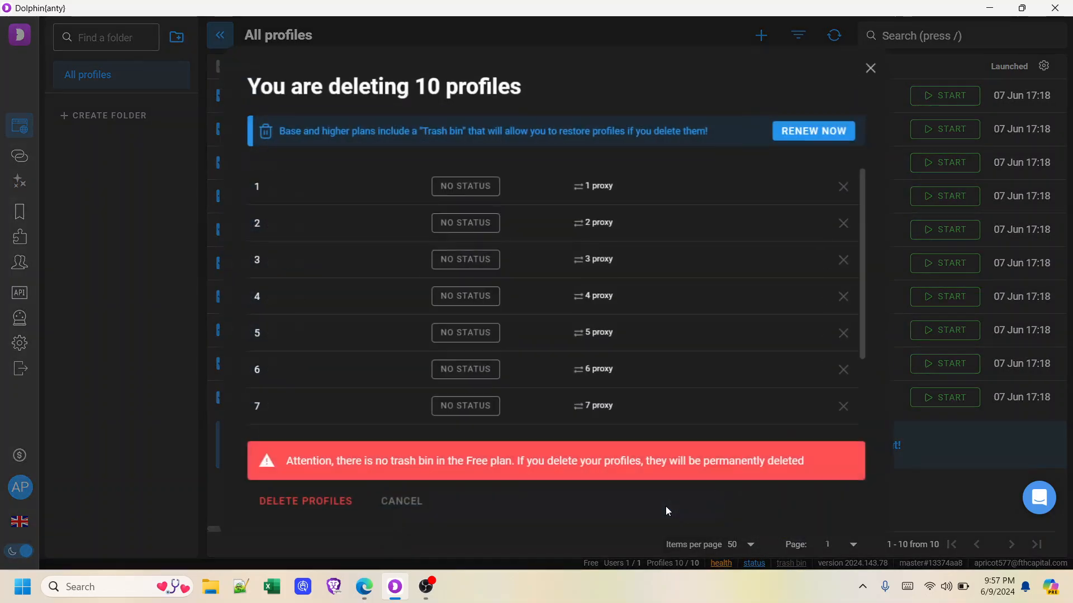
click(304, 499)
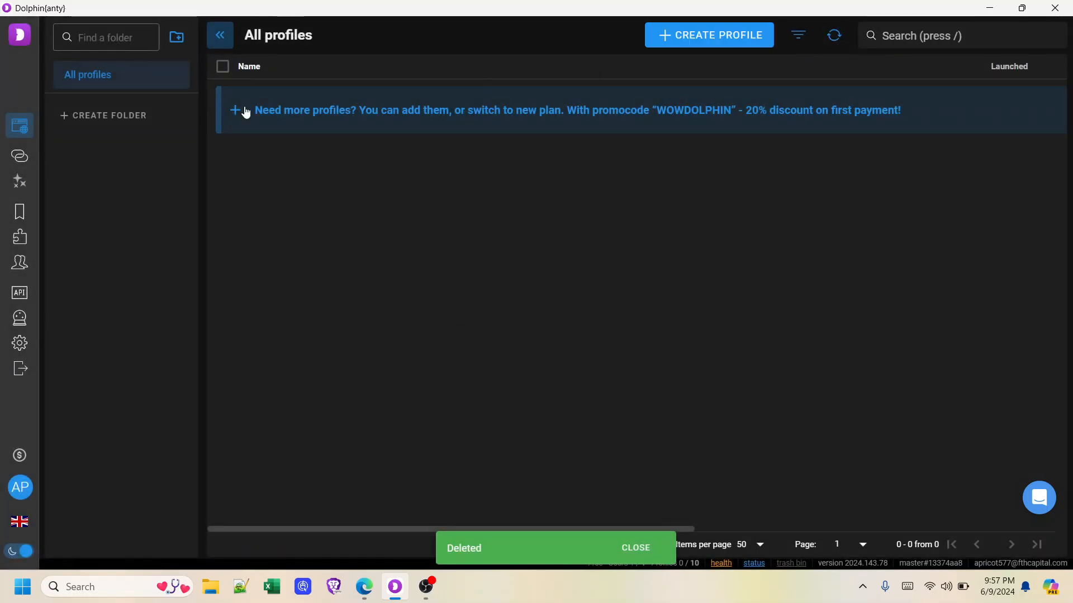
click(224, 37)
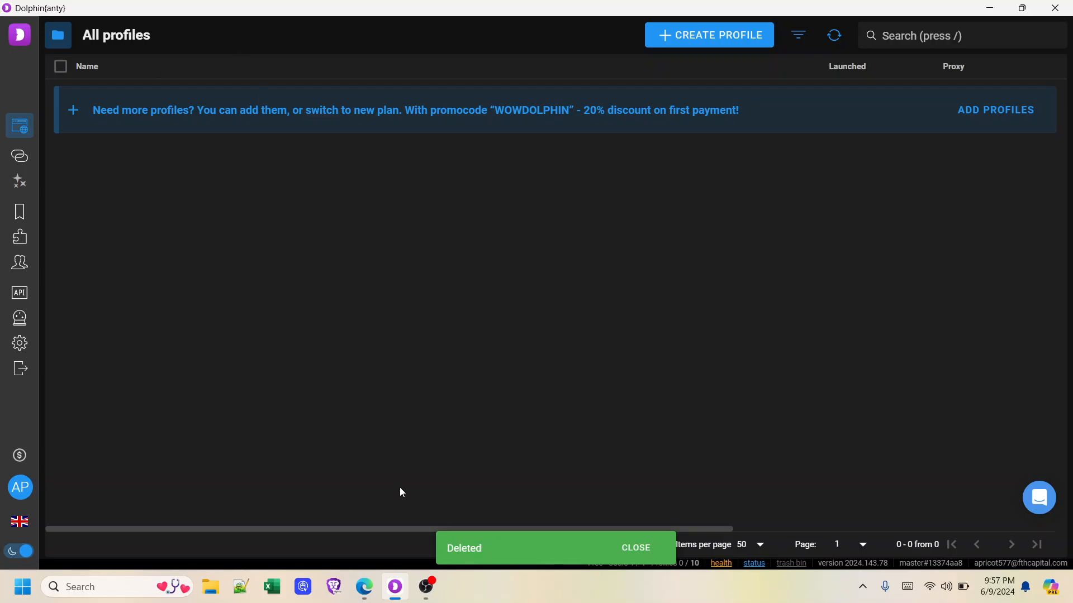